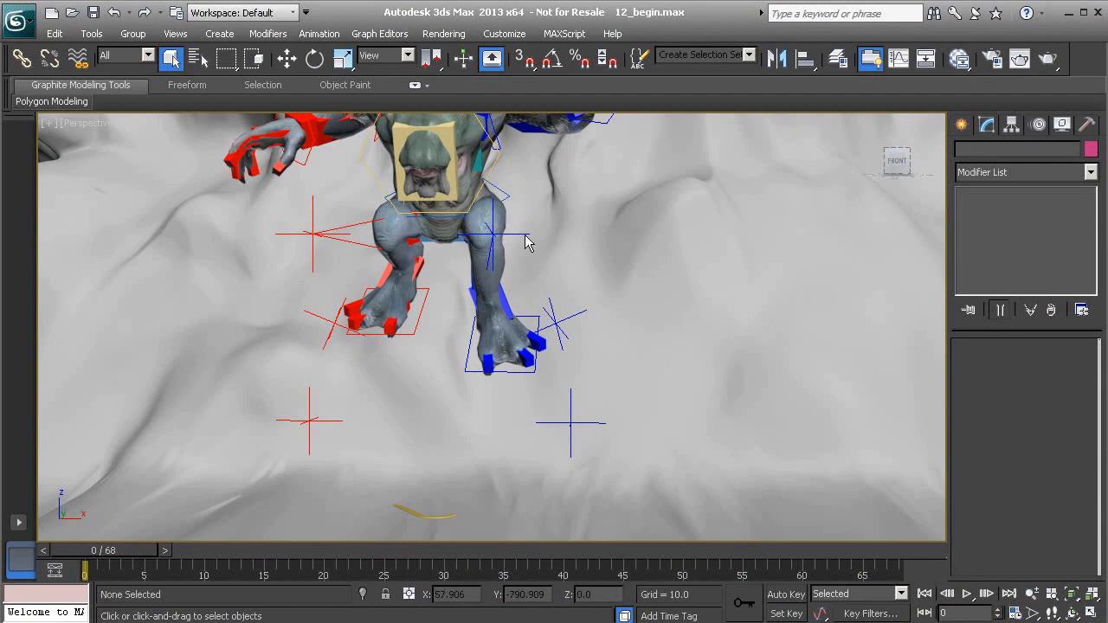
Play the creature's animation and scrub between frames 62 and 43 to review the arm motion
middle_drag(547, 271, 517, 289)
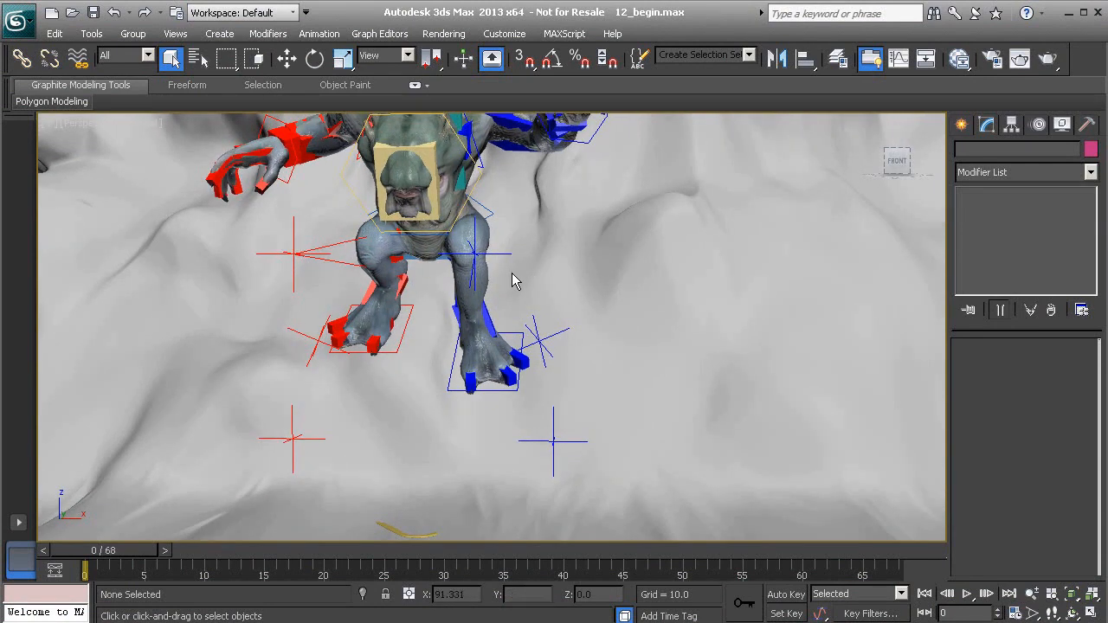
middle_drag(518, 285, 543, 289)
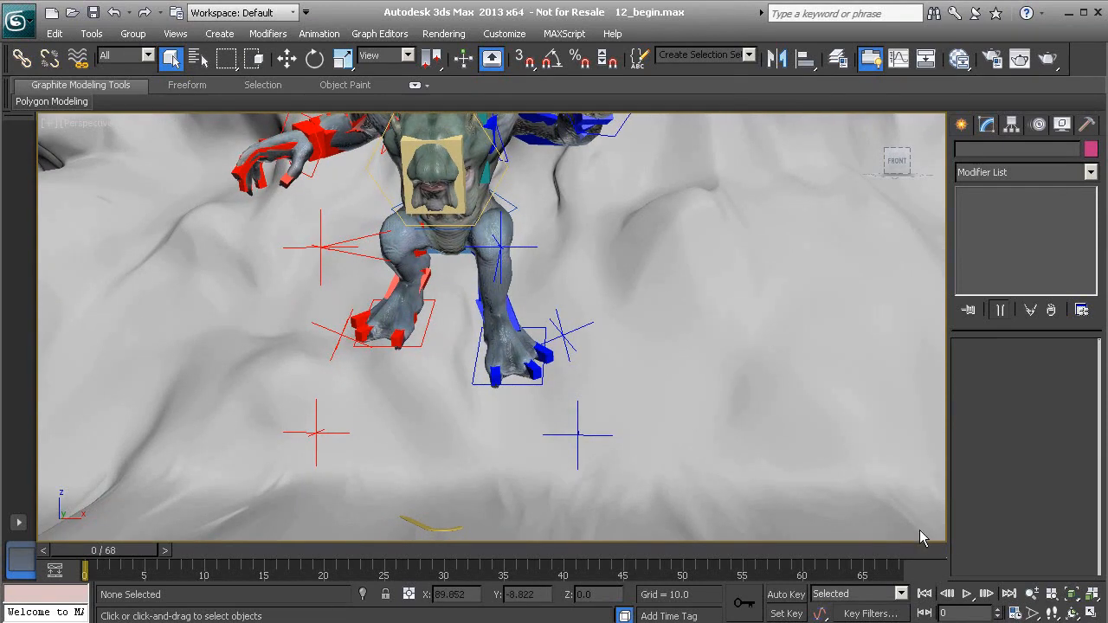
click(967, 594)
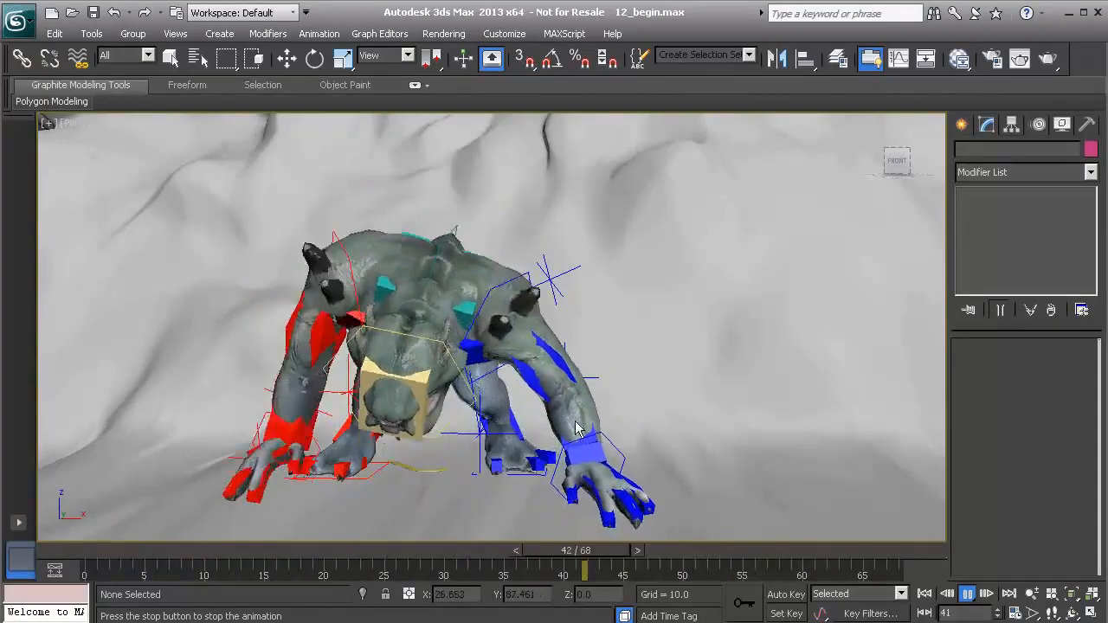
click(967, 593)
drag(641, 562, 810, 594)
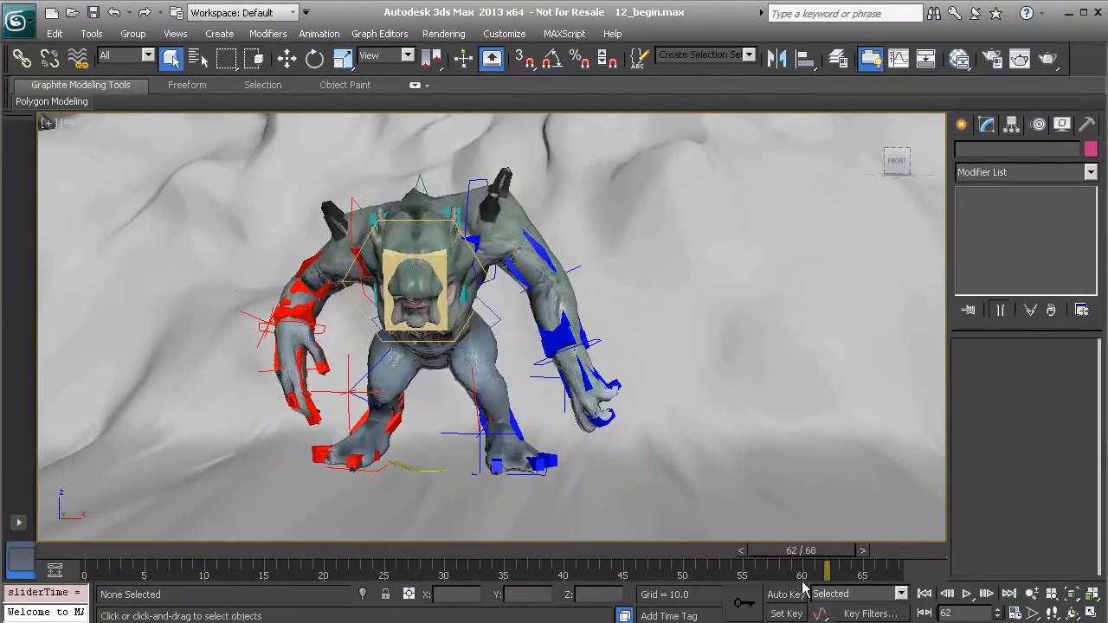
drag(801, 550, 602, 562)
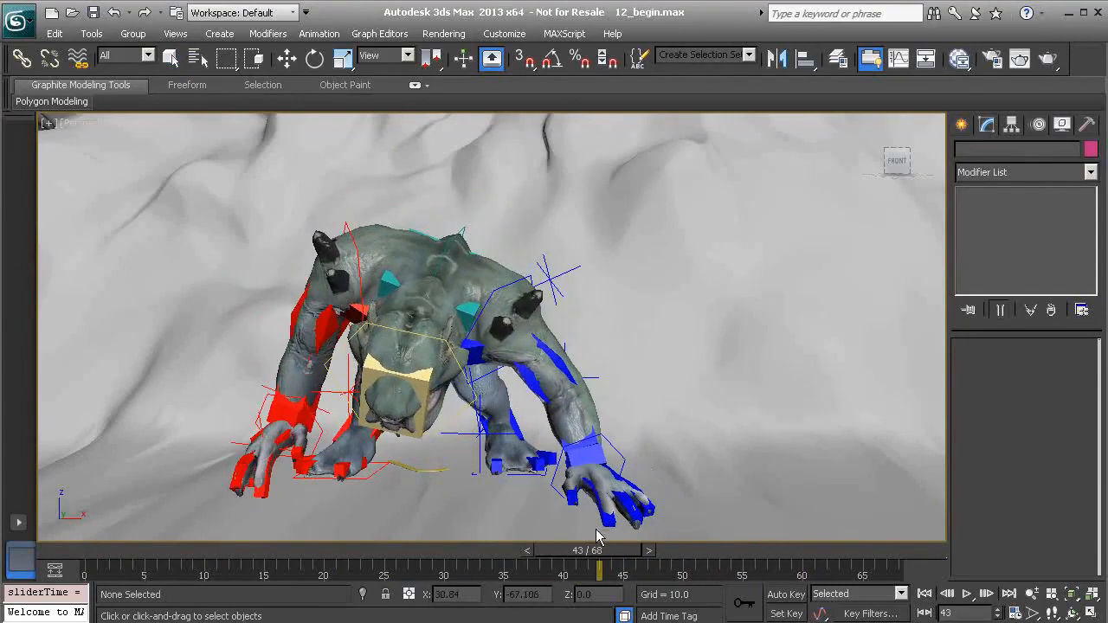
Select the creature's left palm gizmo and examine the SkinPose and Animation Layer entries in its motion settings
click(625, 467)
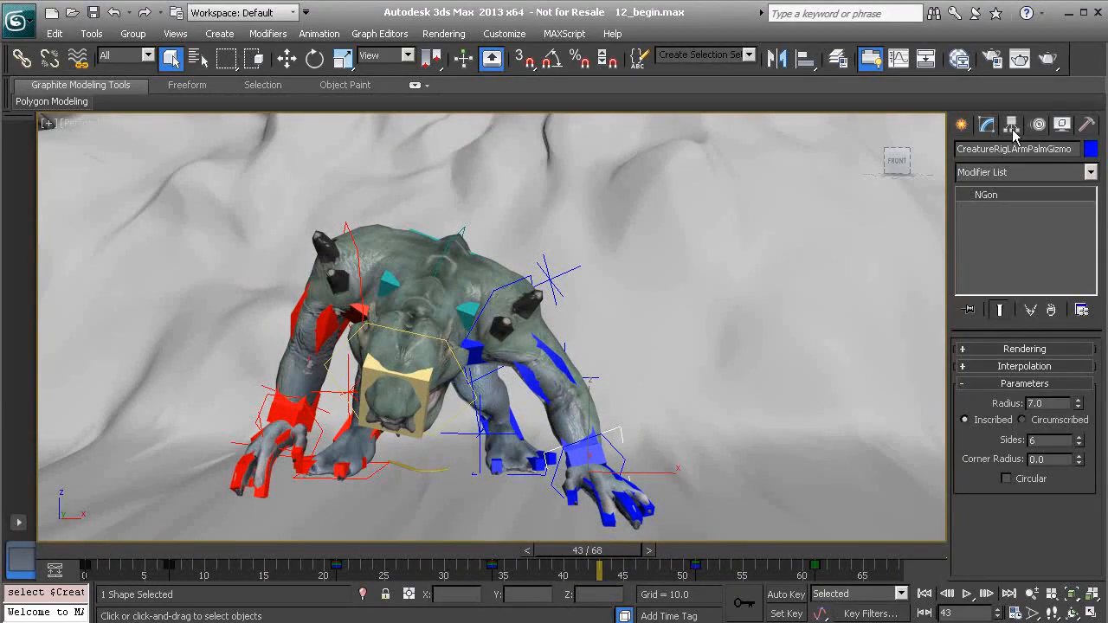
click(1039, 123)
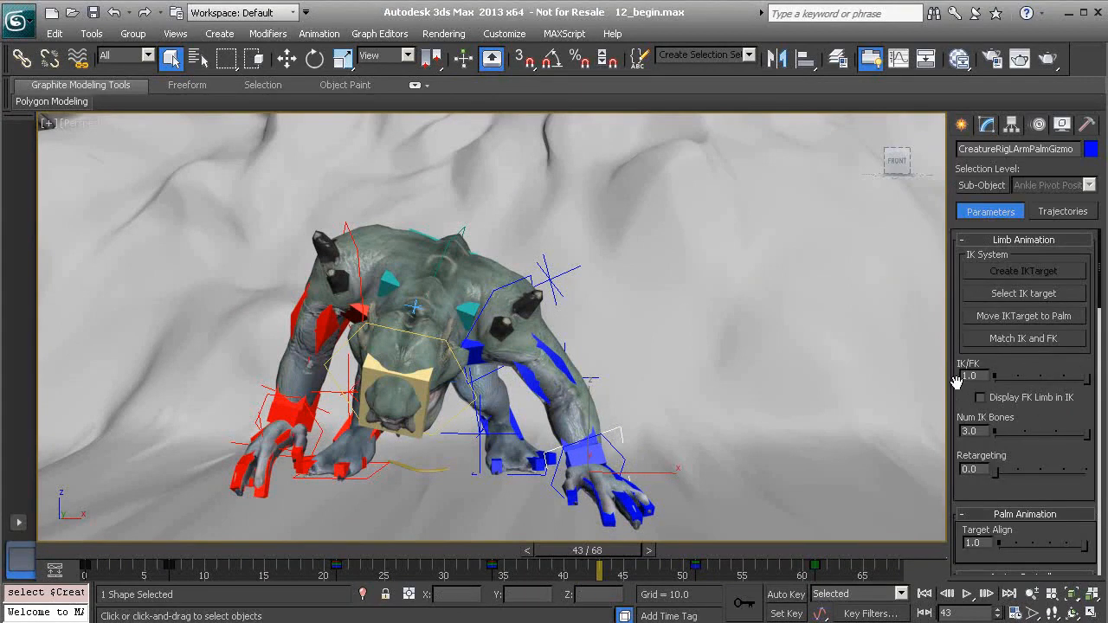
scroll(957, 382, down, 10)
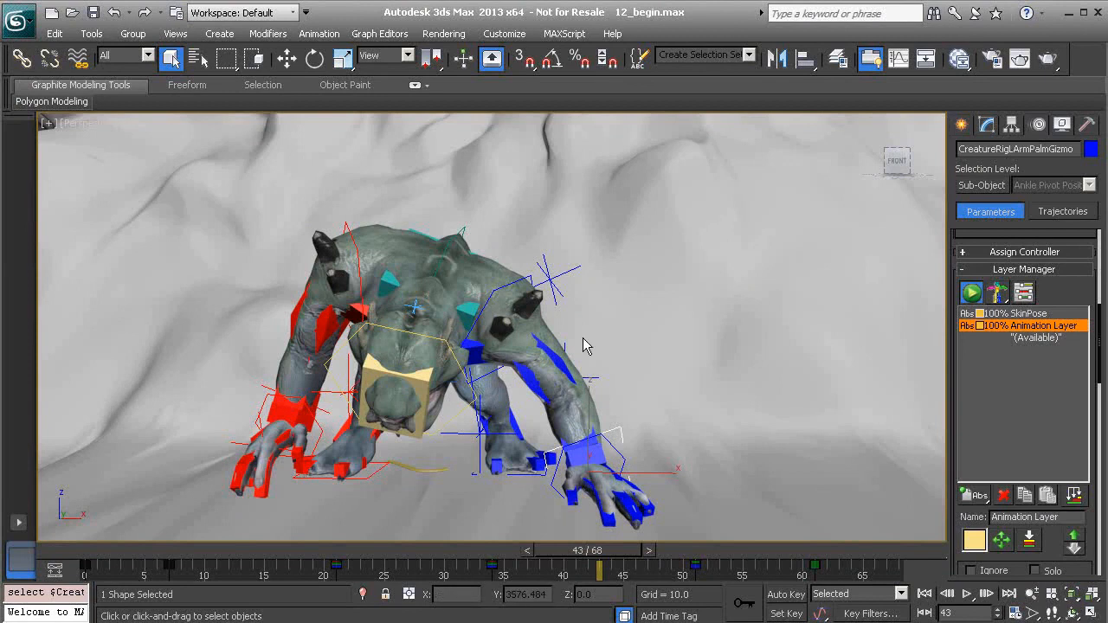
alt+middle_drag(666, 428, 620, 329)
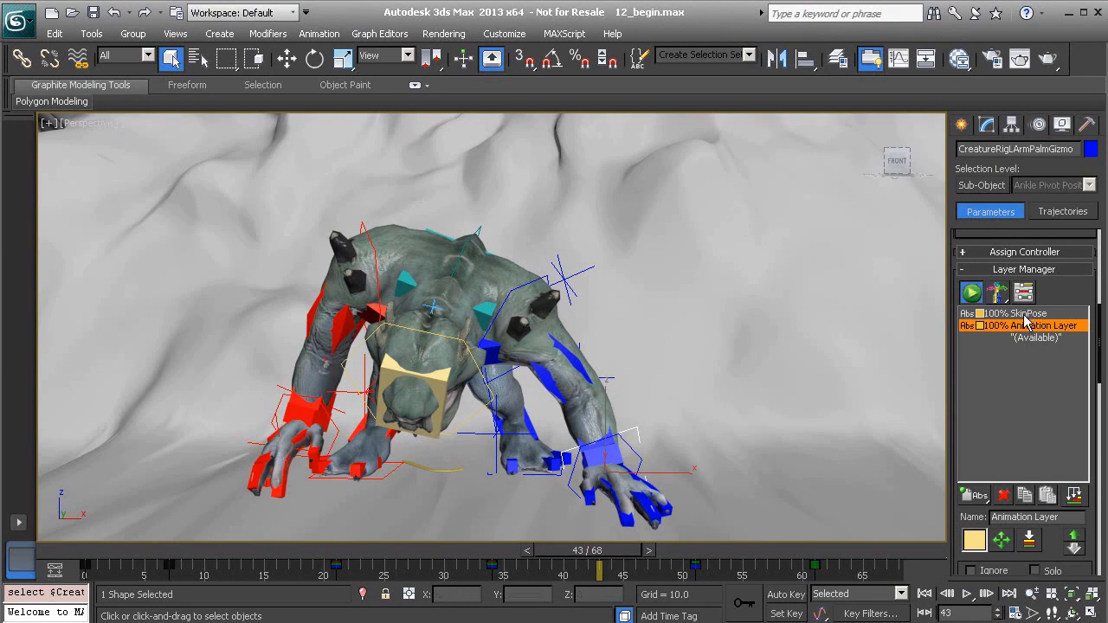
drag(955, 444, 958, 399)
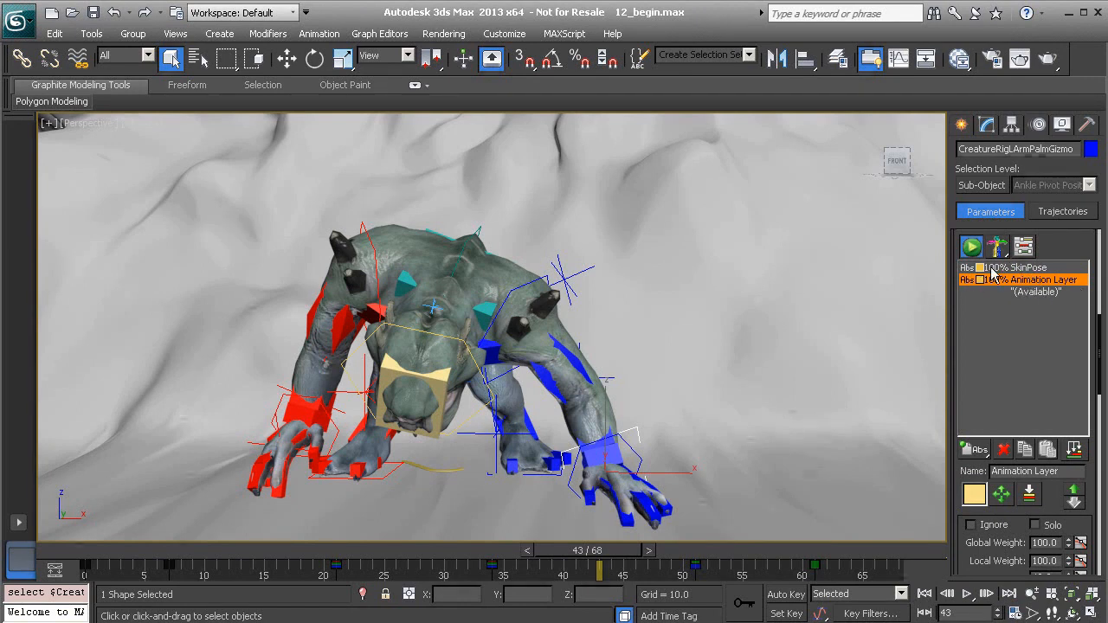
click(1027, 269)
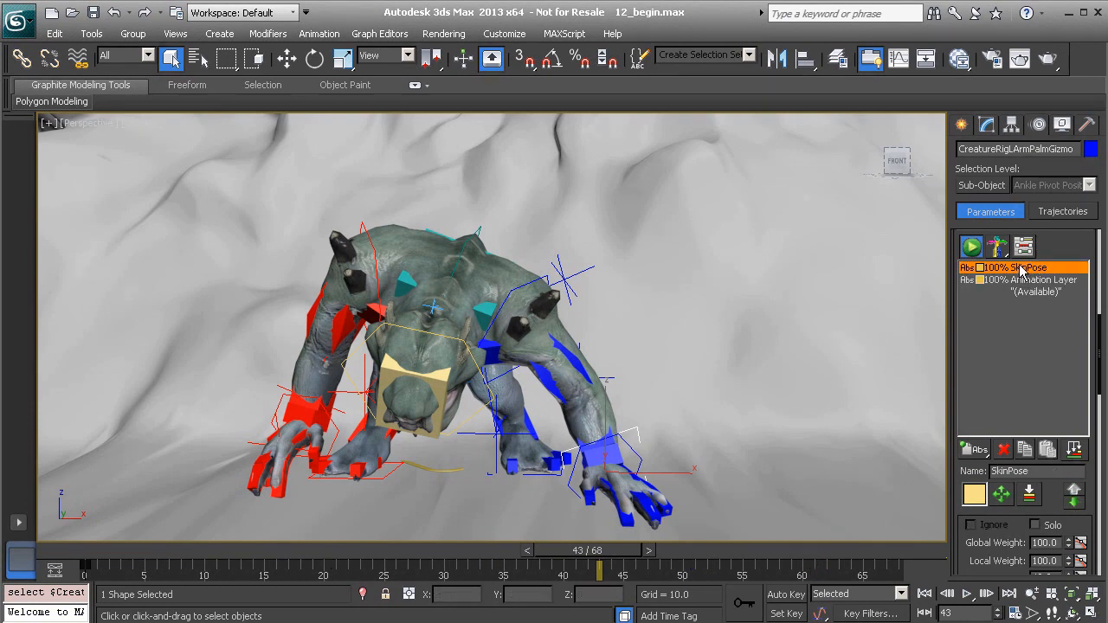
click(1042, 280)
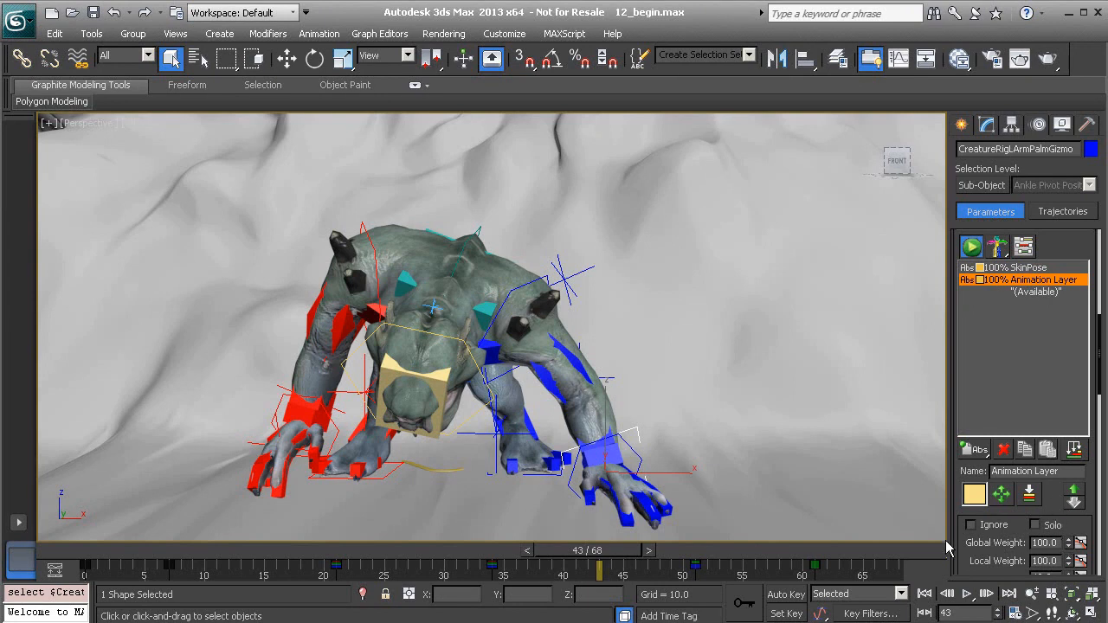
Set the Animation Layer's global weight to 0
drag(957, 539, 965, 475)
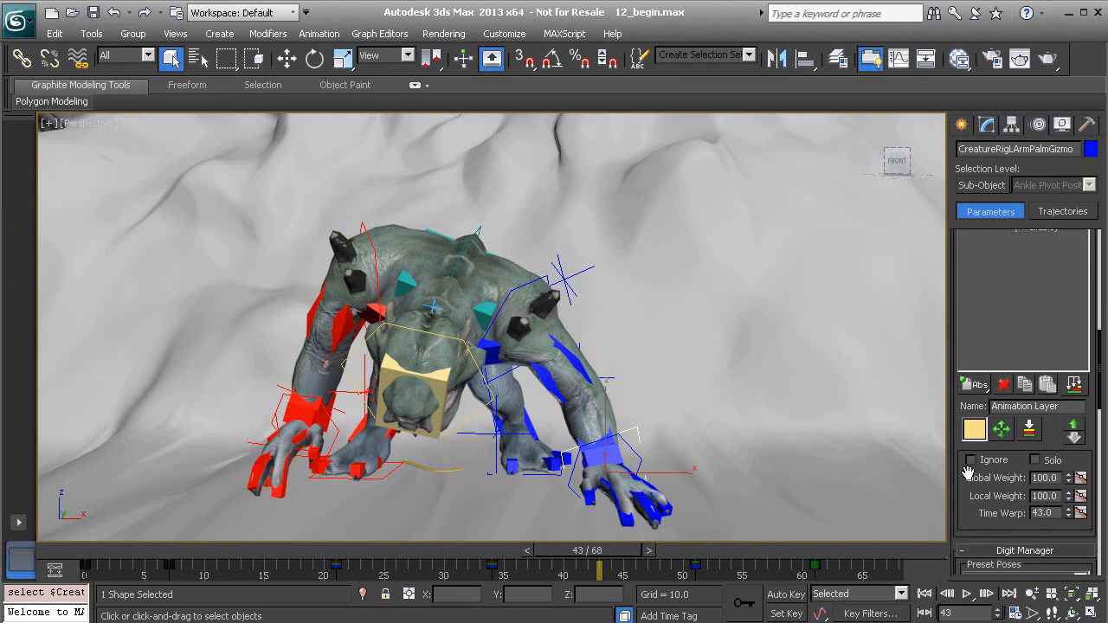
right_click(1069, 479)
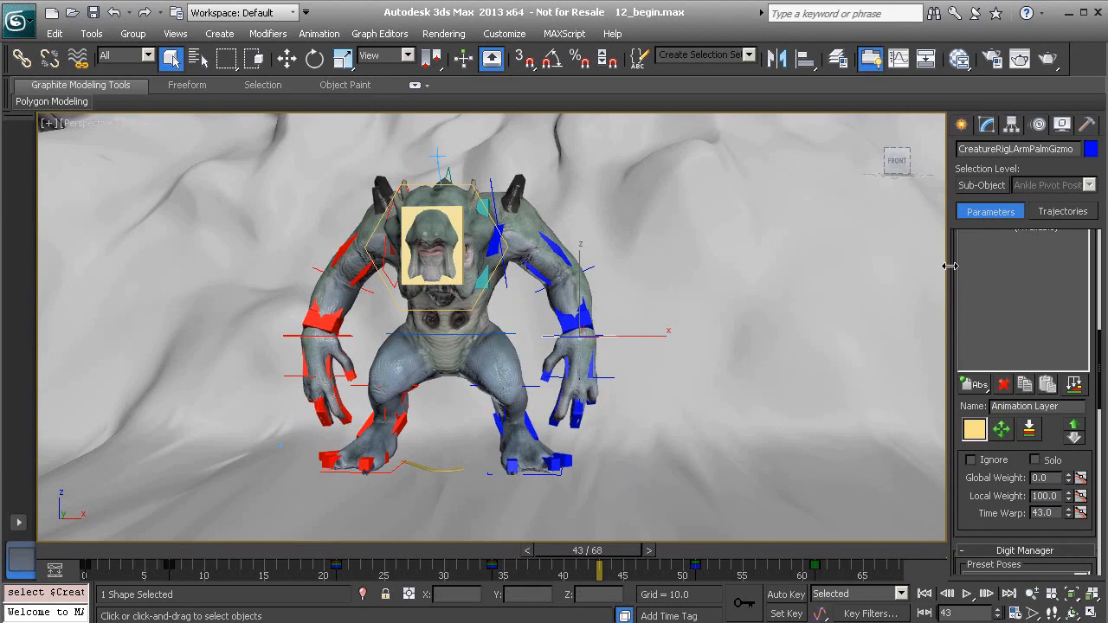
drag(953, 266, 953, 346)
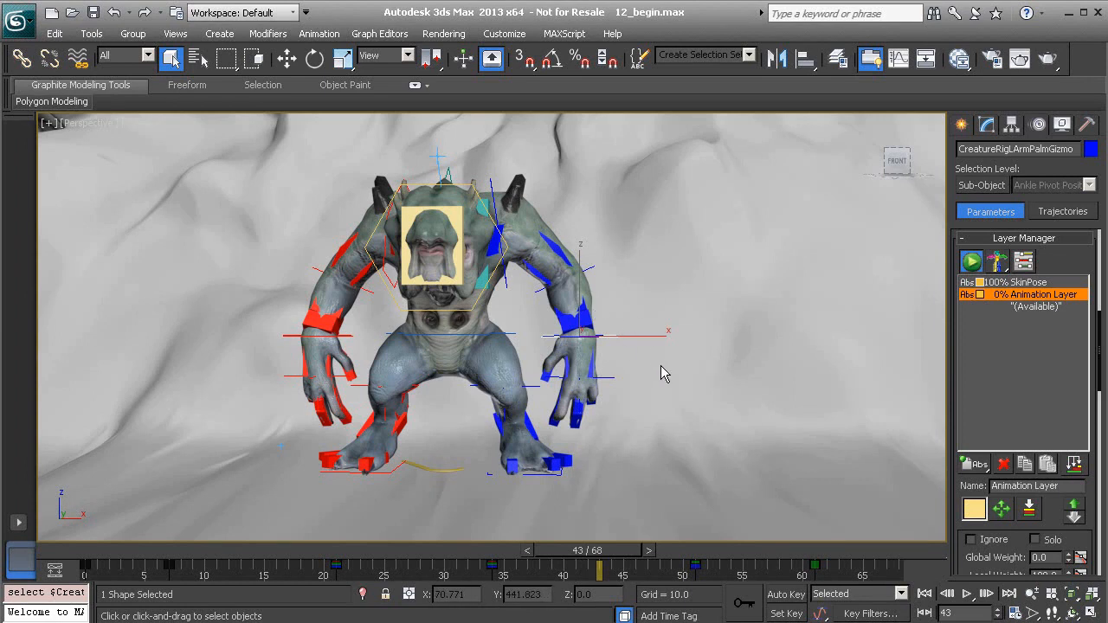
Set the Animation Layer's global weight back to 100
middle_drag(653, 359, 693, 361)
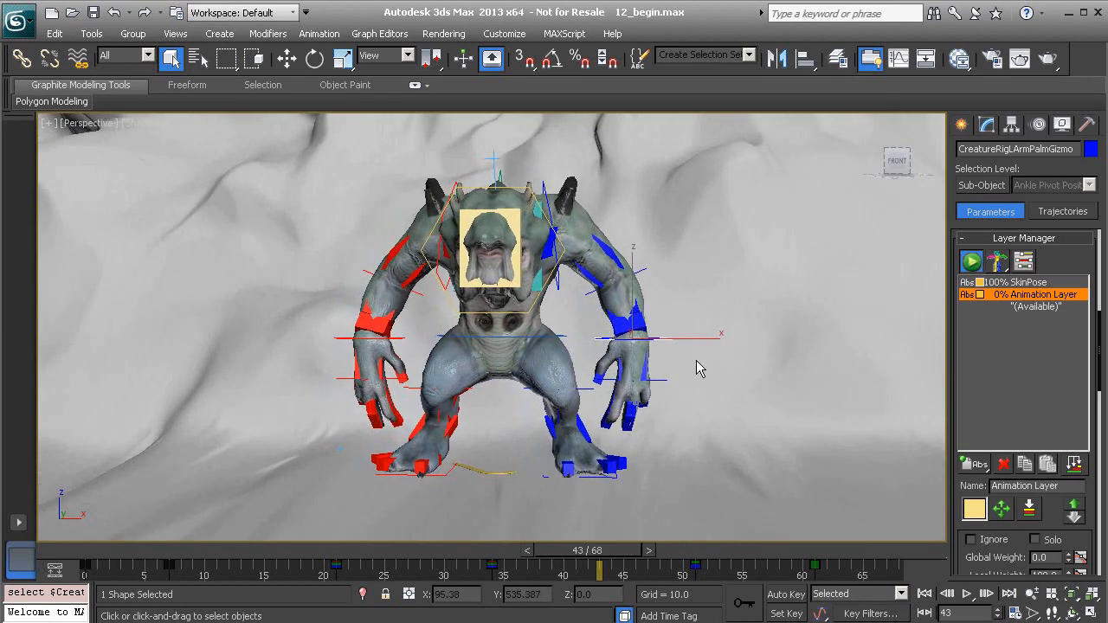
scroll(961, 462, down, 3)
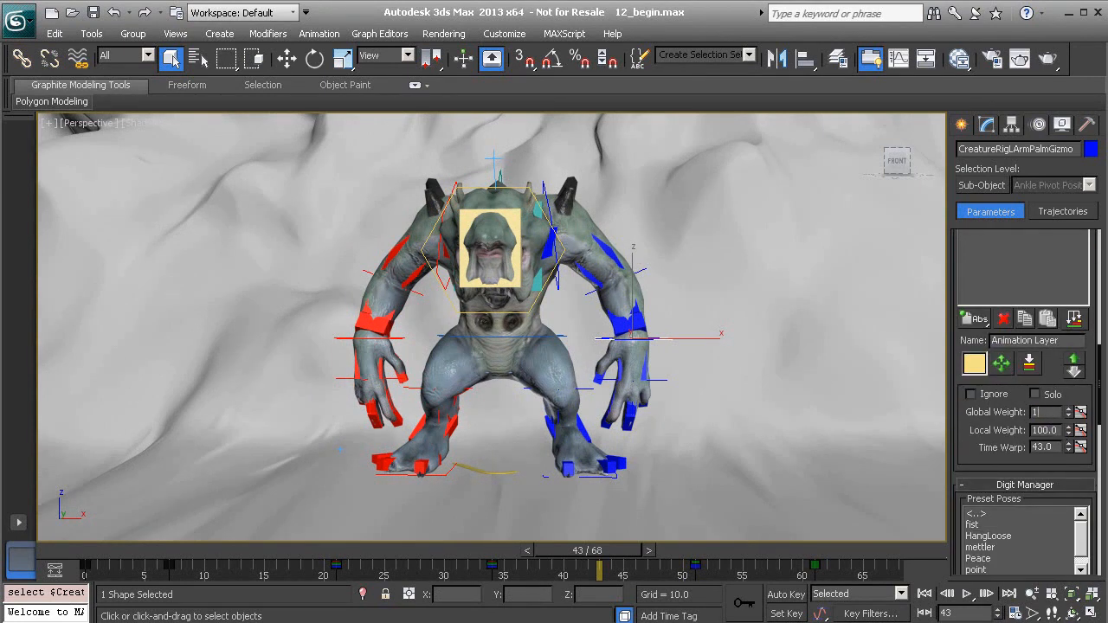
text(00)
key(Return)
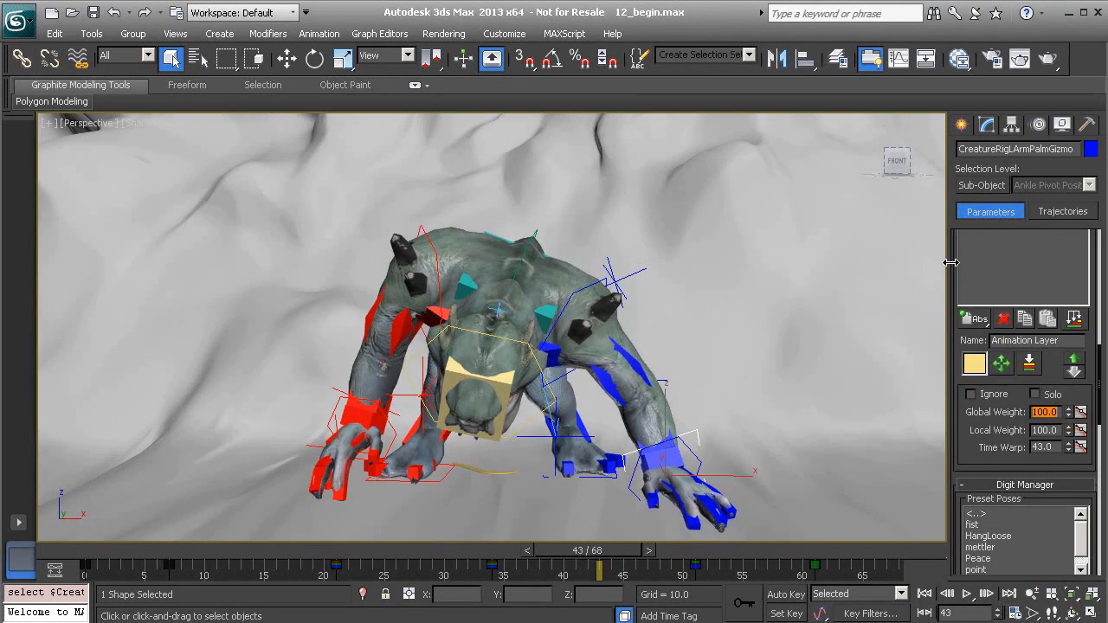
At frame 6, turn on Auto Key and match IK and FK for the left arm
scroll(1022, 359, up, 7)
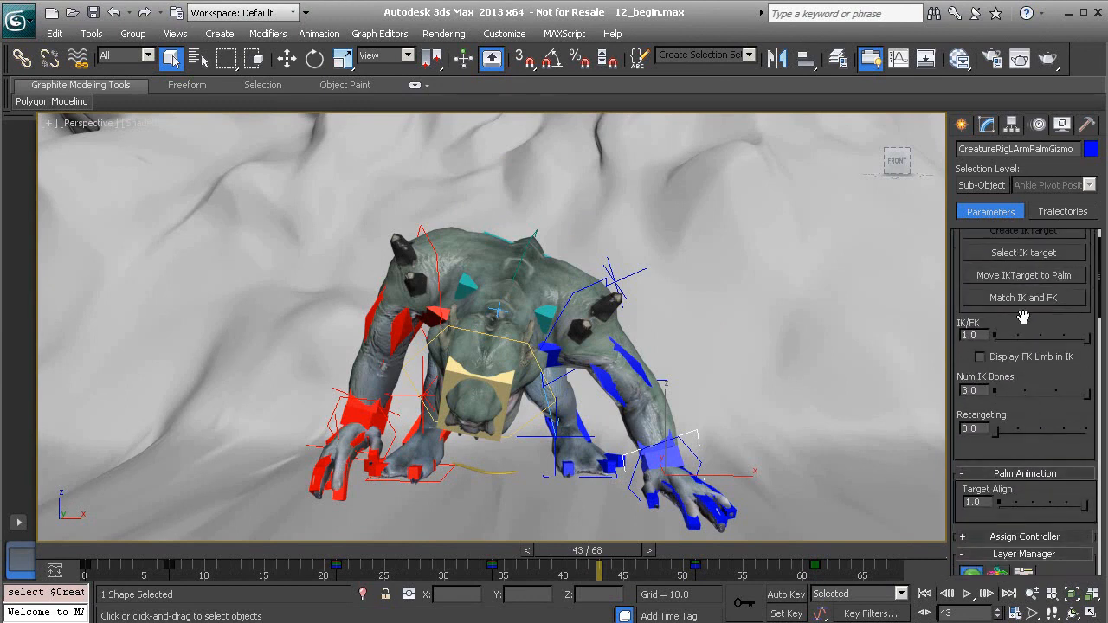
scroll(959, 319, up, 2)
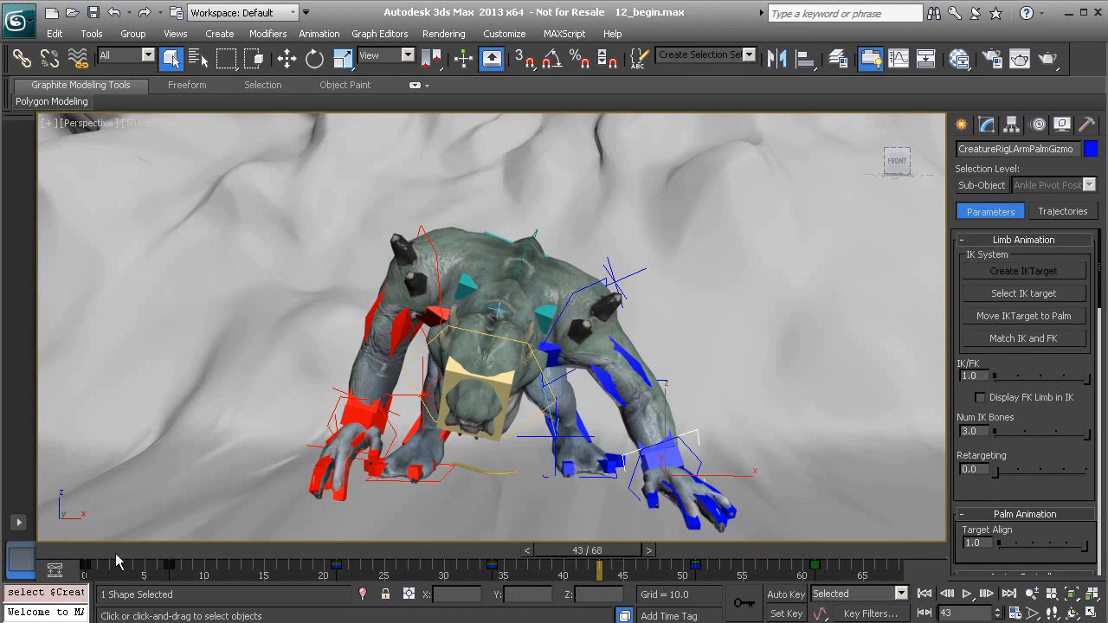
drag(127, 551, 182, 597)
key(q)
click(787, 594)
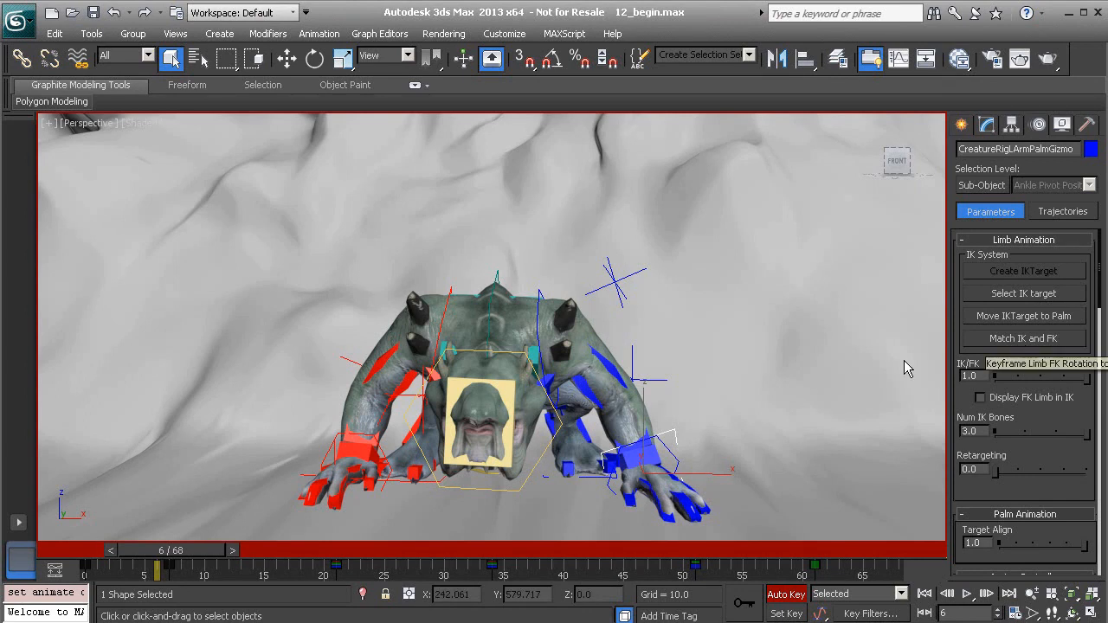
click(992, 344)
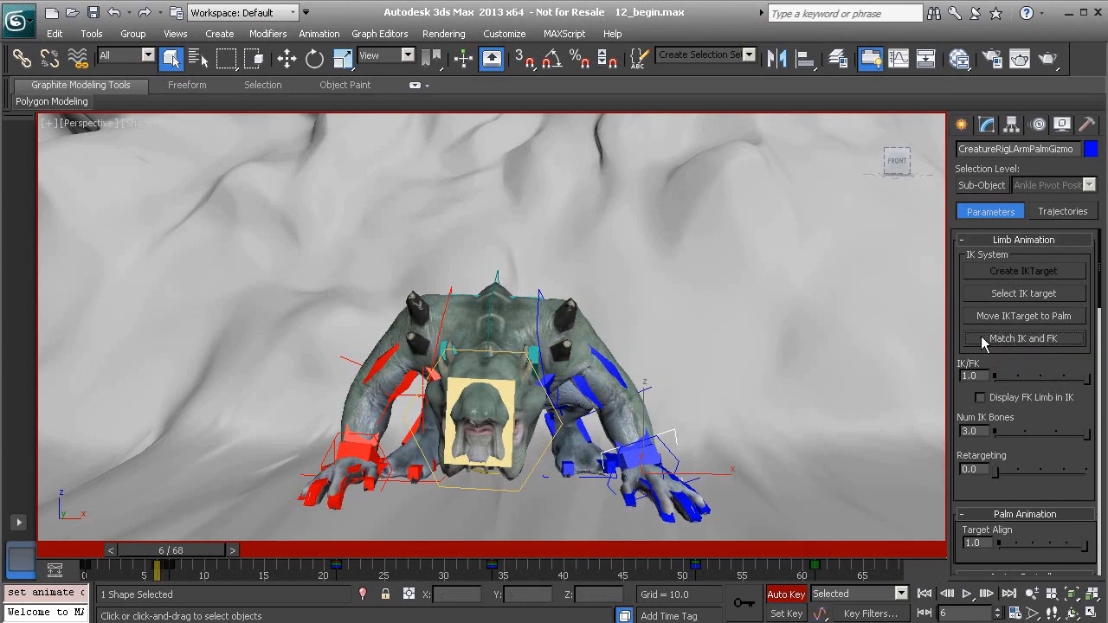
At frame 6, set the left arm's IK/FK and Target Align values to 0.0
drag(167, 553, 190, 565)
key(q)
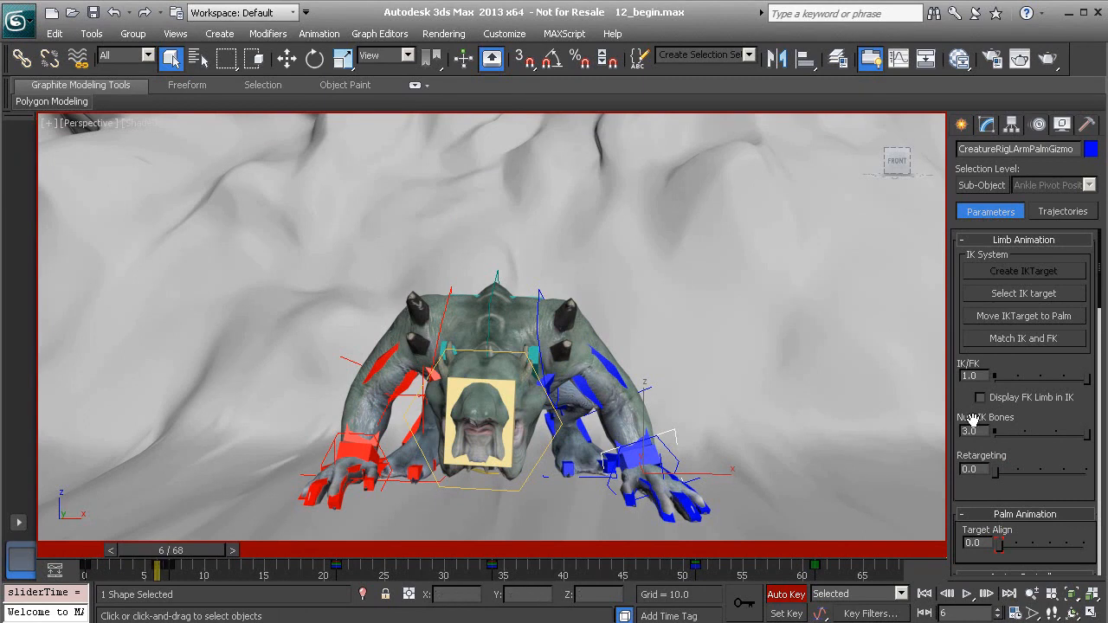
drag(1082, 379, 972, 380)
Scrub the timeline to review the left arm's motion around frames 2 to 3 and 57 to 58
drag(174, 572, 138, 551)
alt+middle_drag(415, 450, 448, 469)
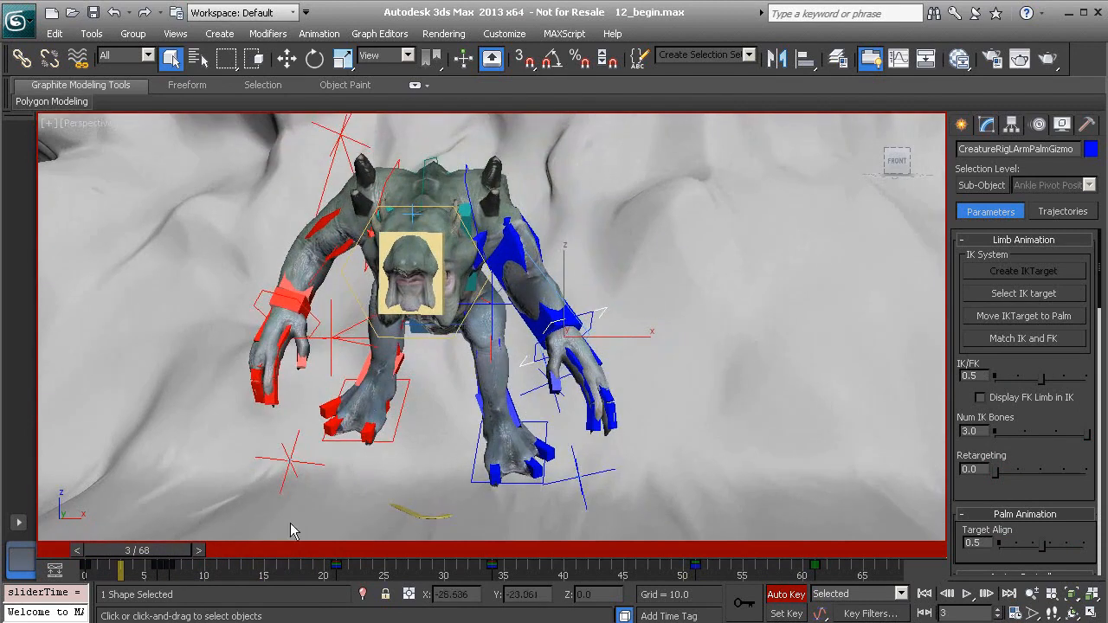
drag(174, 551, 145, 563)
key(q)
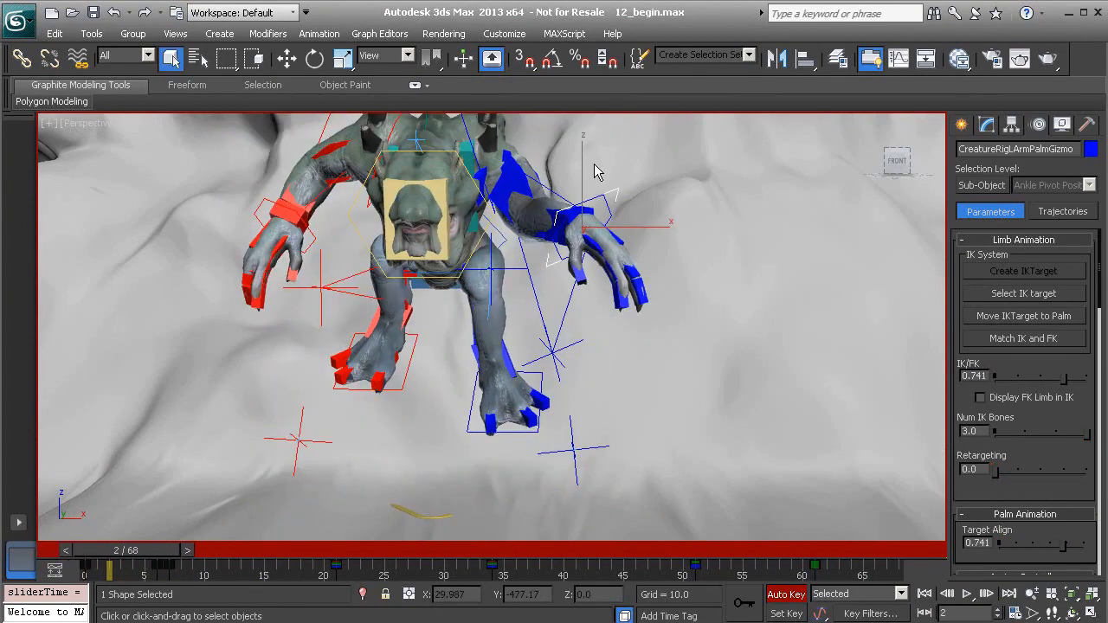
drag(141, 551, 762, 563)
key(q)
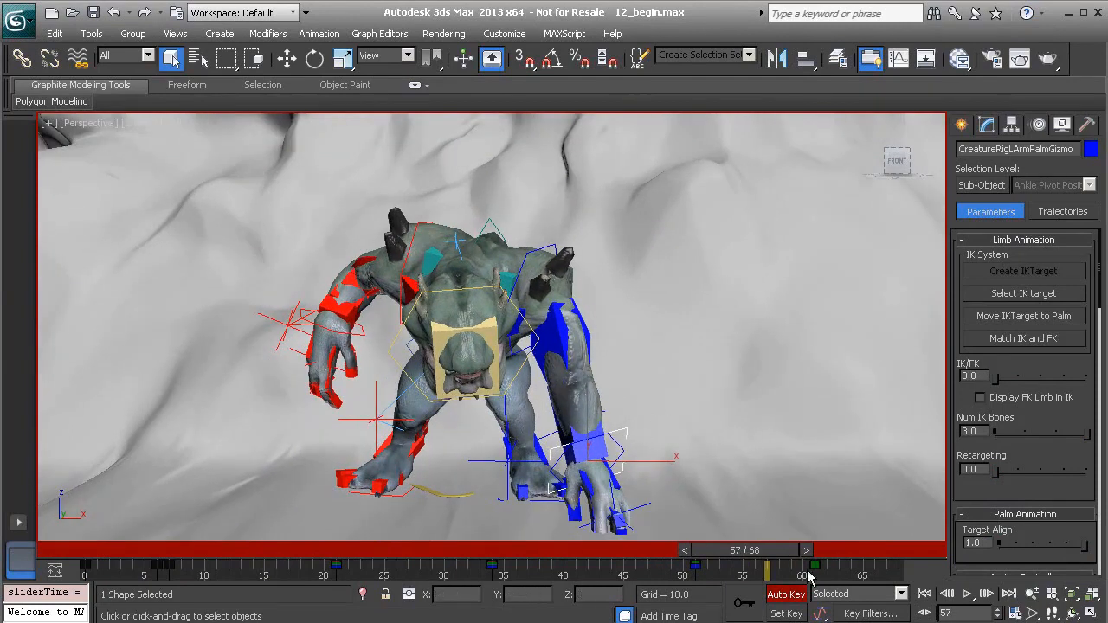
mouse_move(766, 559)
mouse_down()
mouse_move(659, 561)
mouse_move(814, 578)
mouse_move(705, 567)
mouse_move(779, 571)
mouse_move(685, 569)
mouse_move(767, 582)
mouse_move(688, 578)
mouse_move(775, 566)
mouse_move(918, 589)
mouse_move(628, 582)
mouse_move(759, 590)
mouse_move(731, 581)
mouse_move(762, 578)
mouse_move(698, 573)
mouse_move(756, 573)
mouse_up()
key(q)
key(q)
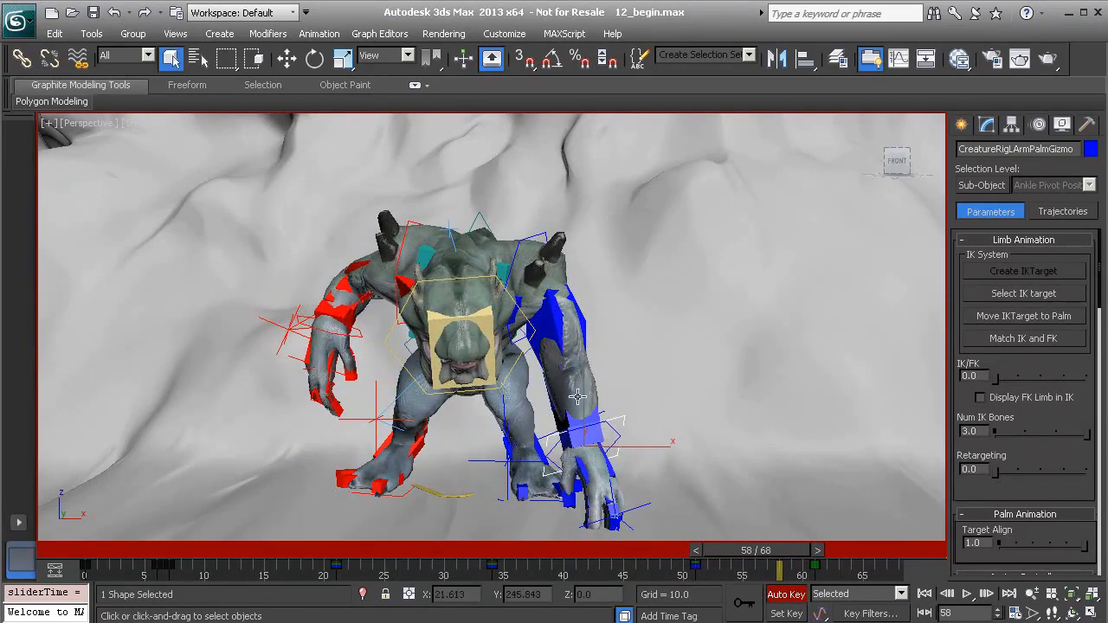
At frame 51, select the left arm's two IK helpers, check the key filters and set a key for both
drag(775, 563, 704, 567)
click(644, 505)
ctrl+click(604, 413)
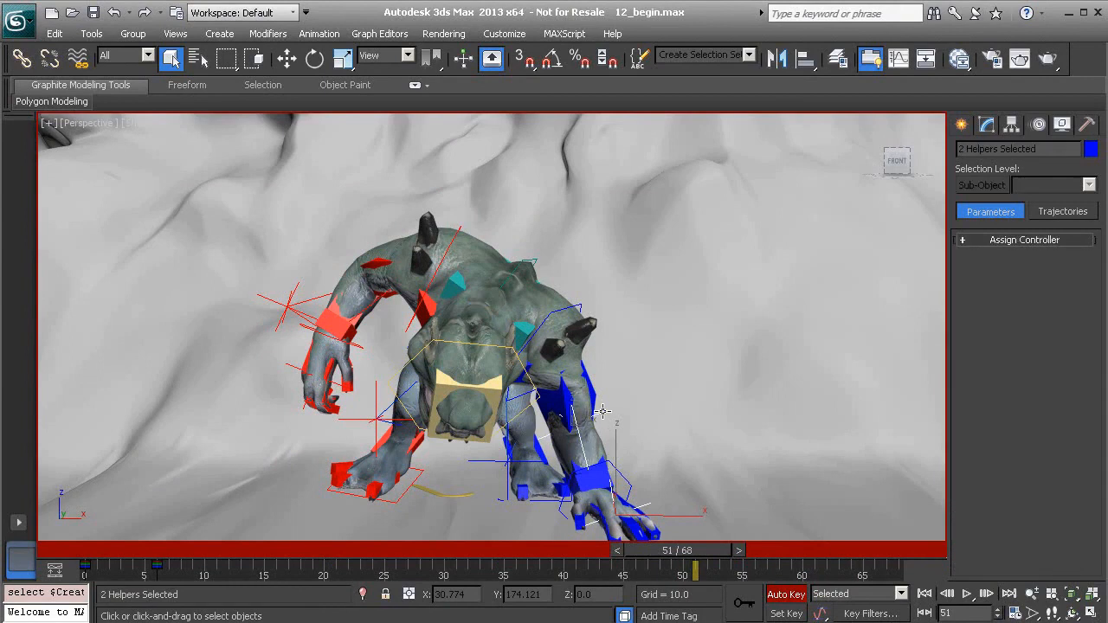
click(870, 614)
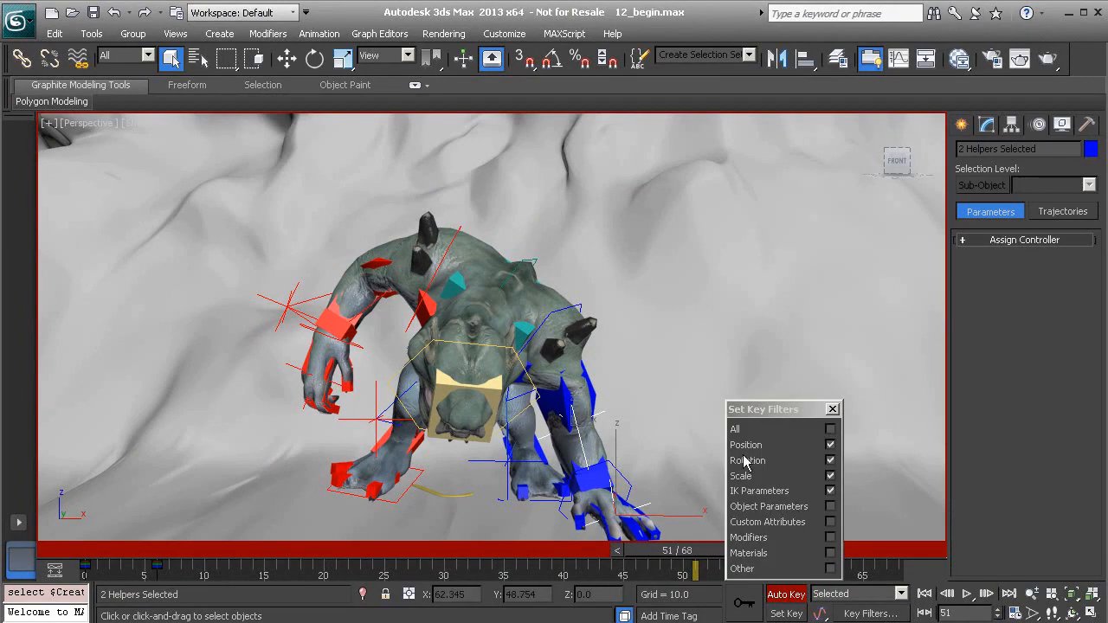
click(832, 409)
click(746, 606)
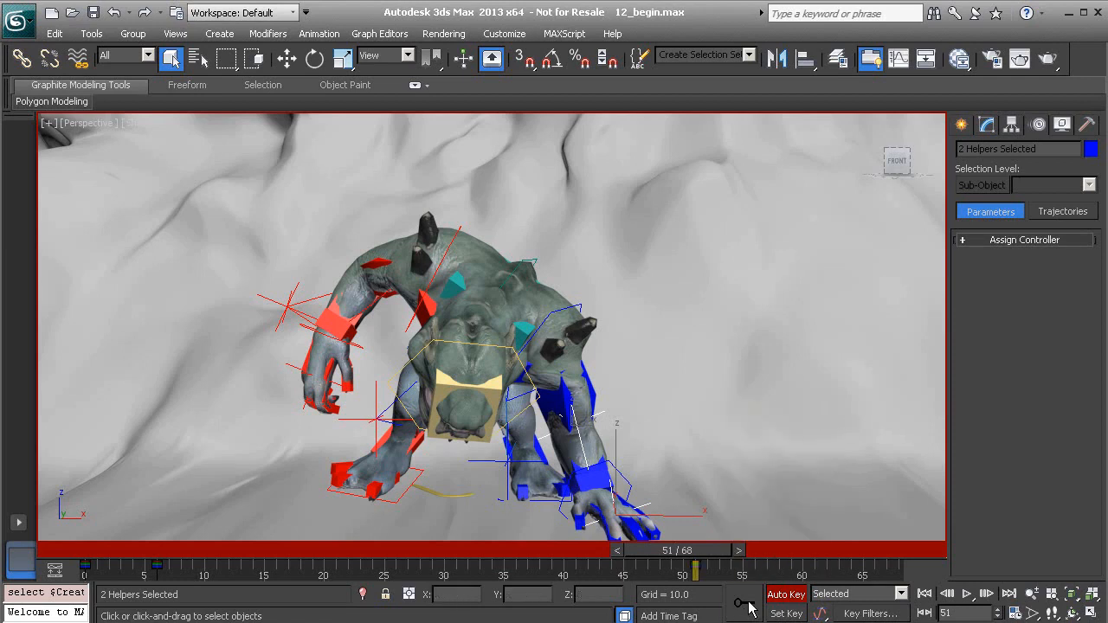
Scrub through frames 51 to 61 to review the left arm's motion, stopping at frame 61
drag(706, 560, 814, 573)
key(q)
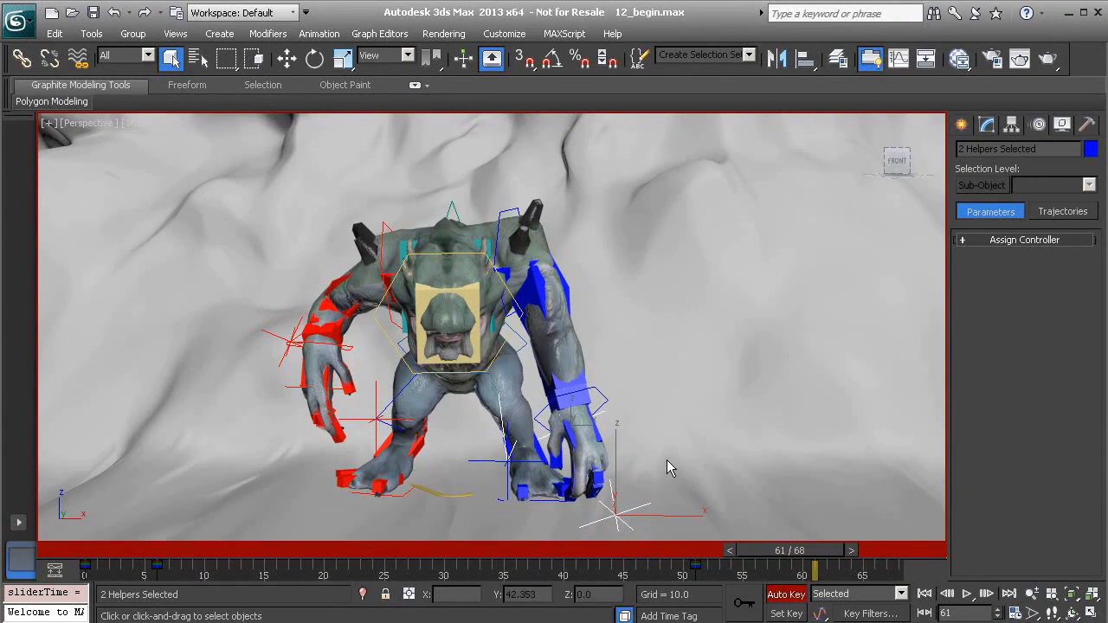
drag(823, 566, 802, 569)
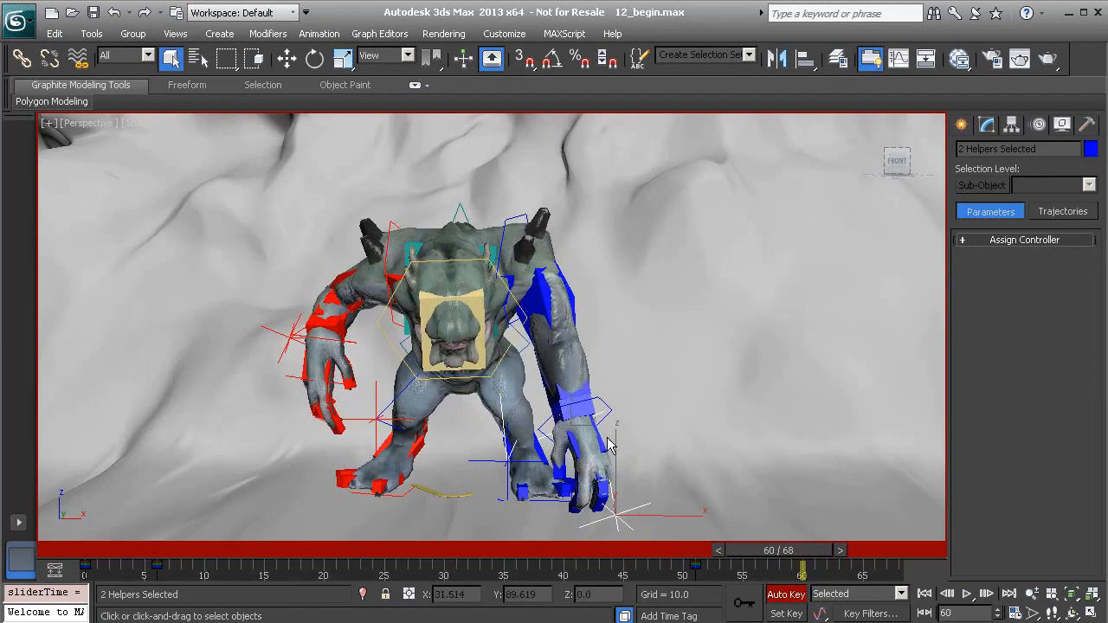
mouse_move(799, 560)
mouse_down()
mouse_move(736, 563)
mouse_move(821, 567)
mouse_move(693, 564)
mouse_move(827, 572)
mouse_move(684, 569)
mouse_move(844, 572)
mouse_move(723, 572)
mouse_move(823, 571)
mouse_move(724, 587)
mouse_move(826, 593)
mouse_move(814, 571)
mouse_up()
key(q)
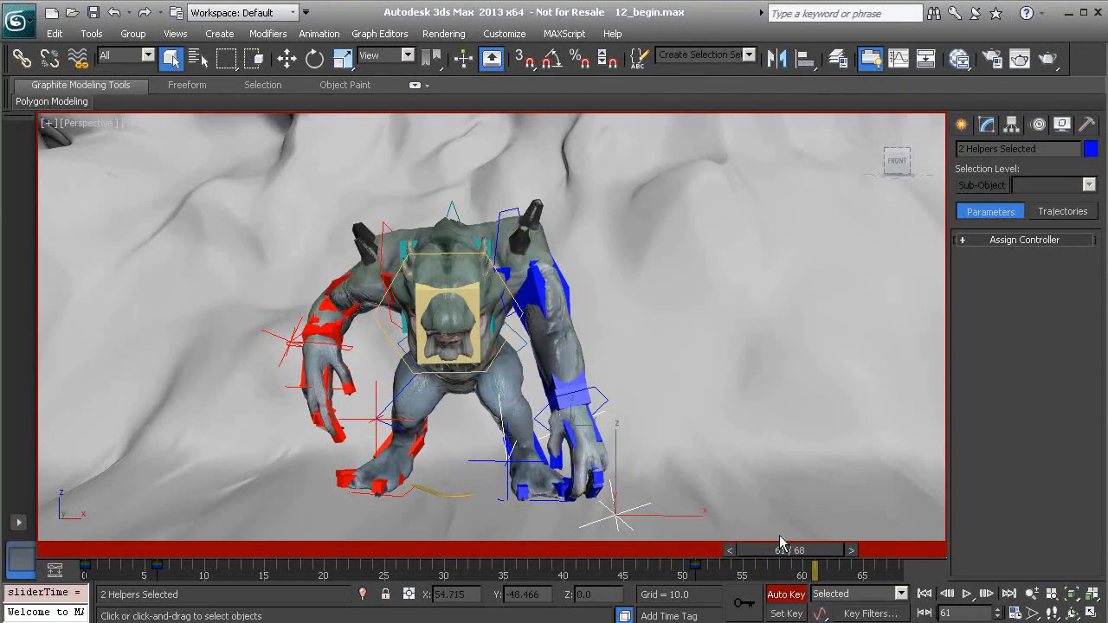
mouse_move(818, 567)
mouse_down()
mouse_move(800, 574)
mouse_move(822, 578)
mouse_move(814, 575)
mouse_up()
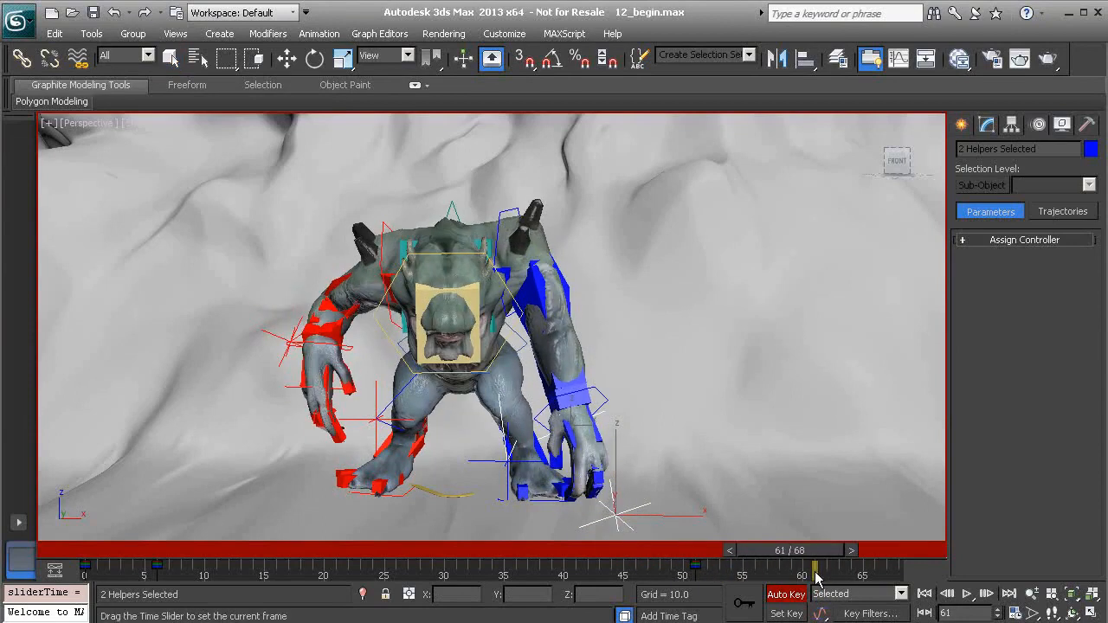
Try to raise both left-arm IK helpers and move them back with the Move tool from the side at frame 61
alt+middle_drag(669, 413, 483, 407)
key(w)
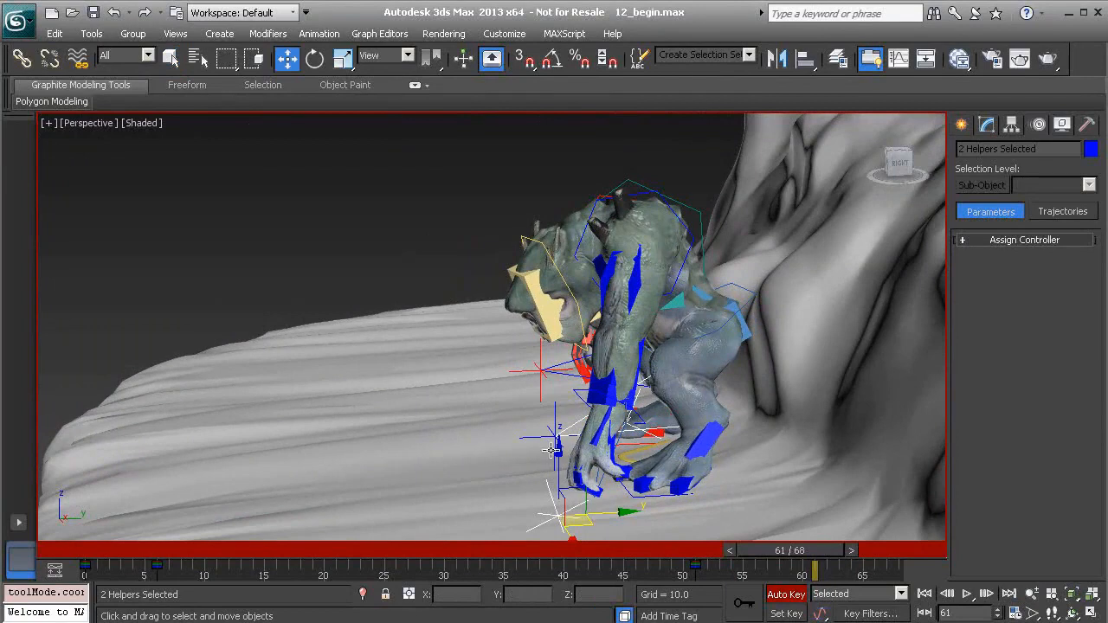
drag(614, 455, 679, 356)
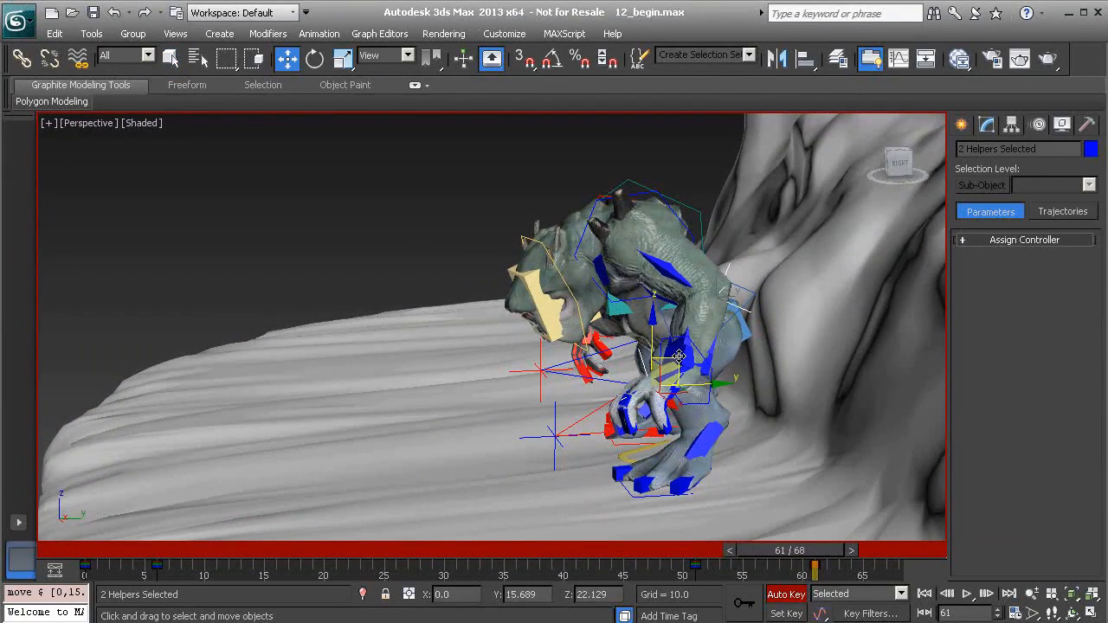
key(ctrl+z)
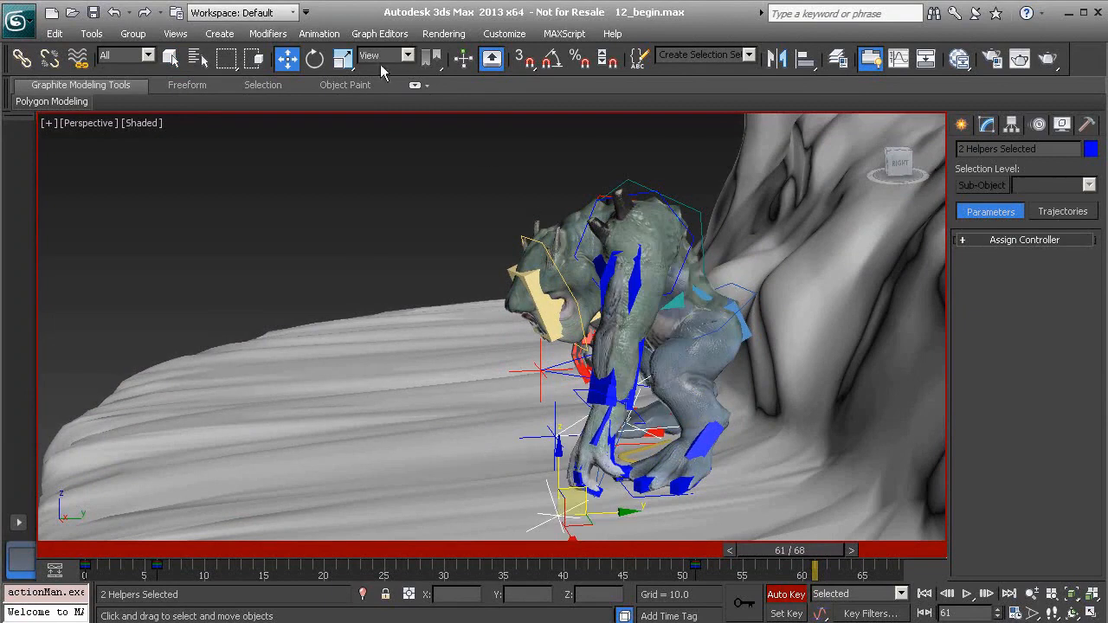
click(375, 59)
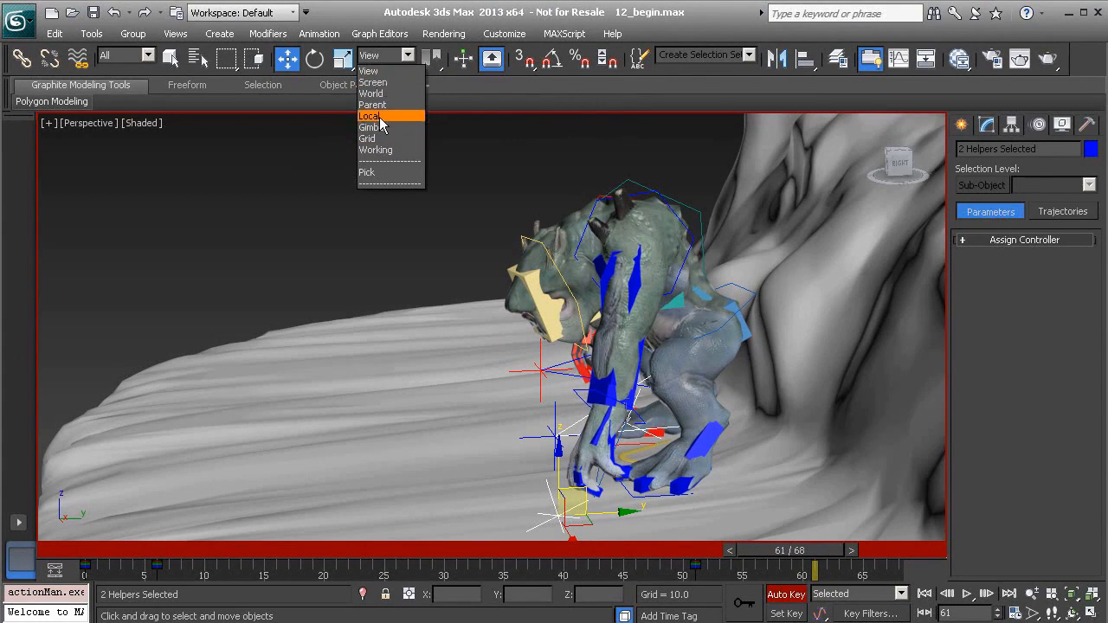
click(541, 90)
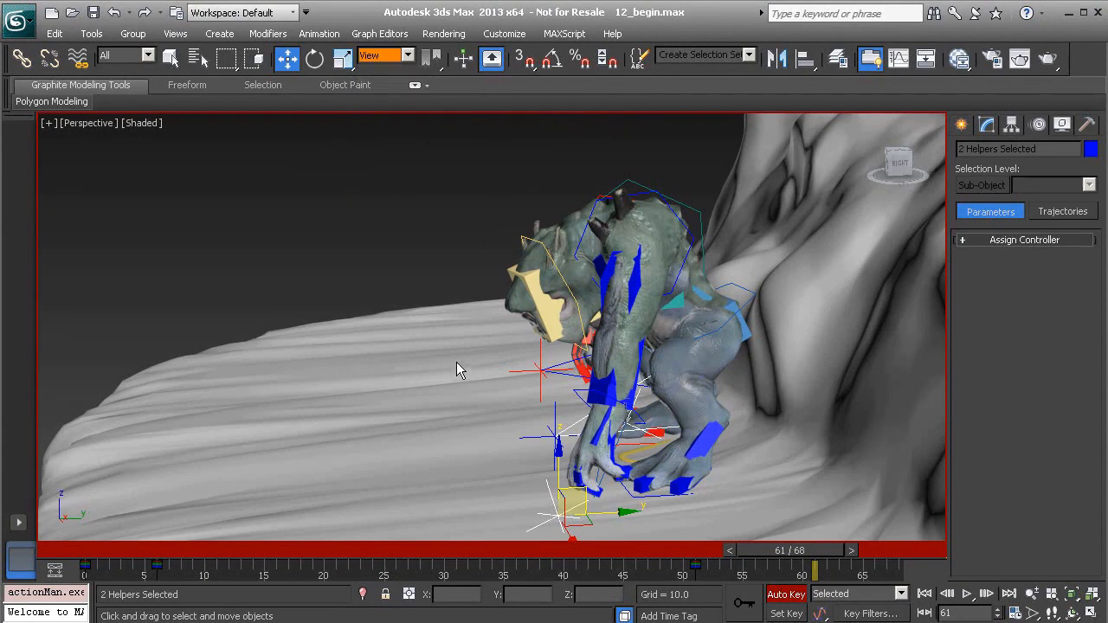
At frame 61, move both left-arm IK helpers up and back in the YZ plane, lifting the hand off the ground
alt+middle_drag(507, 370, 602, 470)
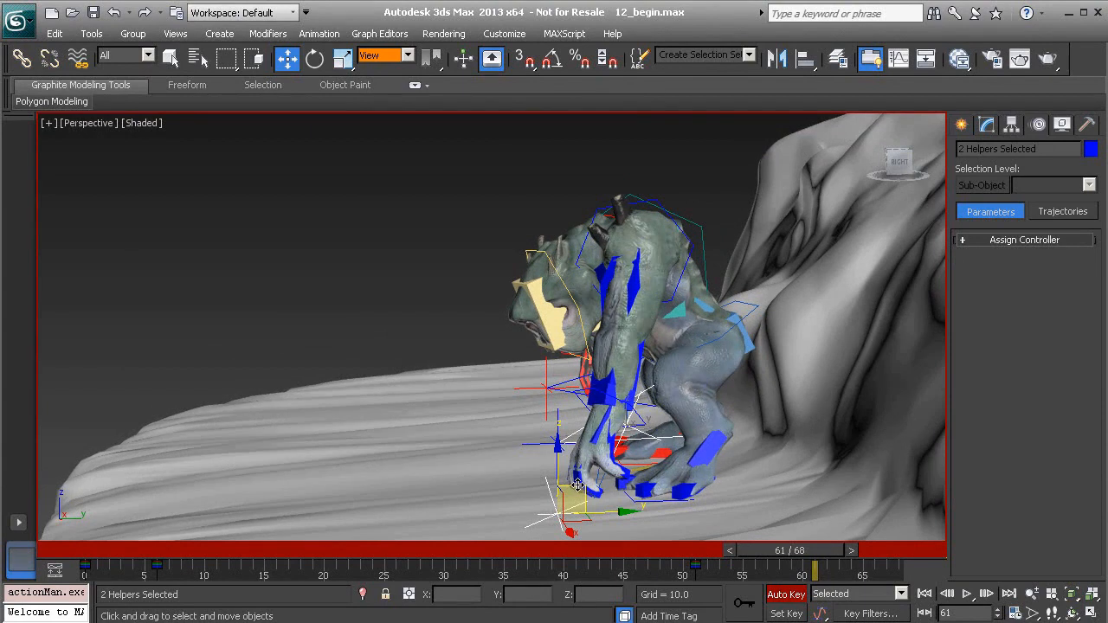
drag(578, 486, 658, 362)
alt+middle_drag(658, 362, 621, 427)
scroll(661, 458, up, 3)
middle_drag(725, 417, 585, 439)
scroll(624, 439, up, 3)
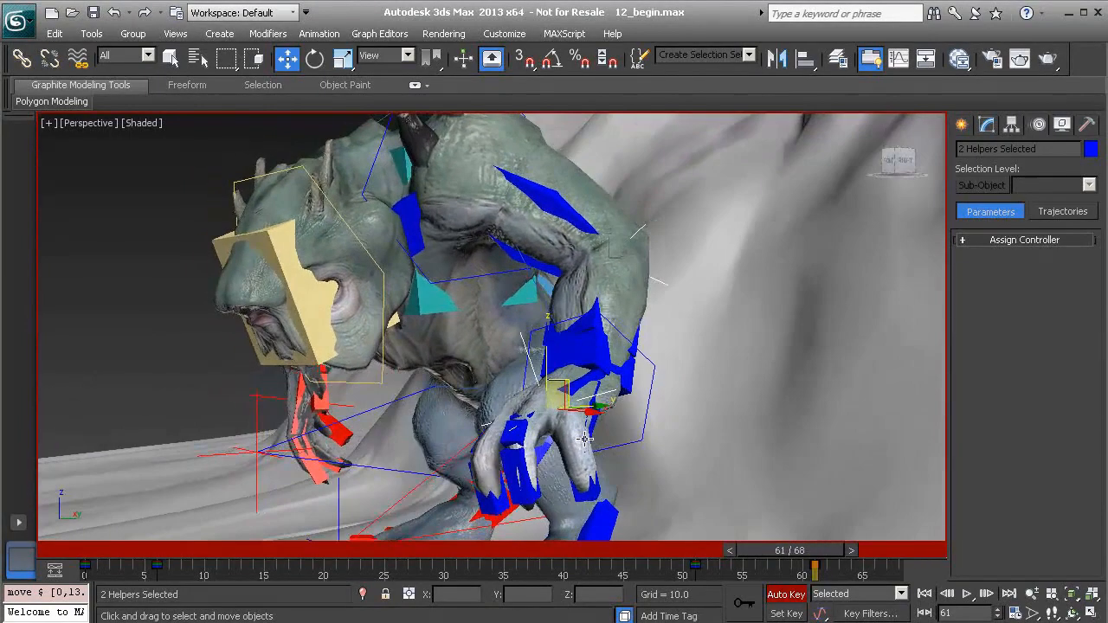
Check the Move in Screen Space option for the center box handle in the gizmo preferences
click(498, 35)
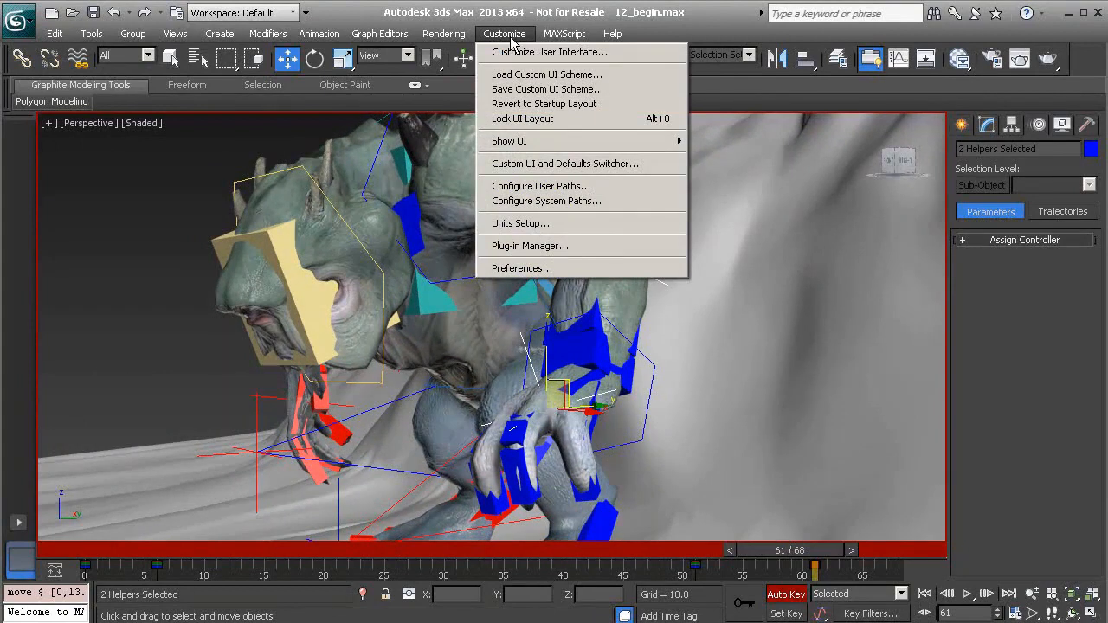
click(528, 267)
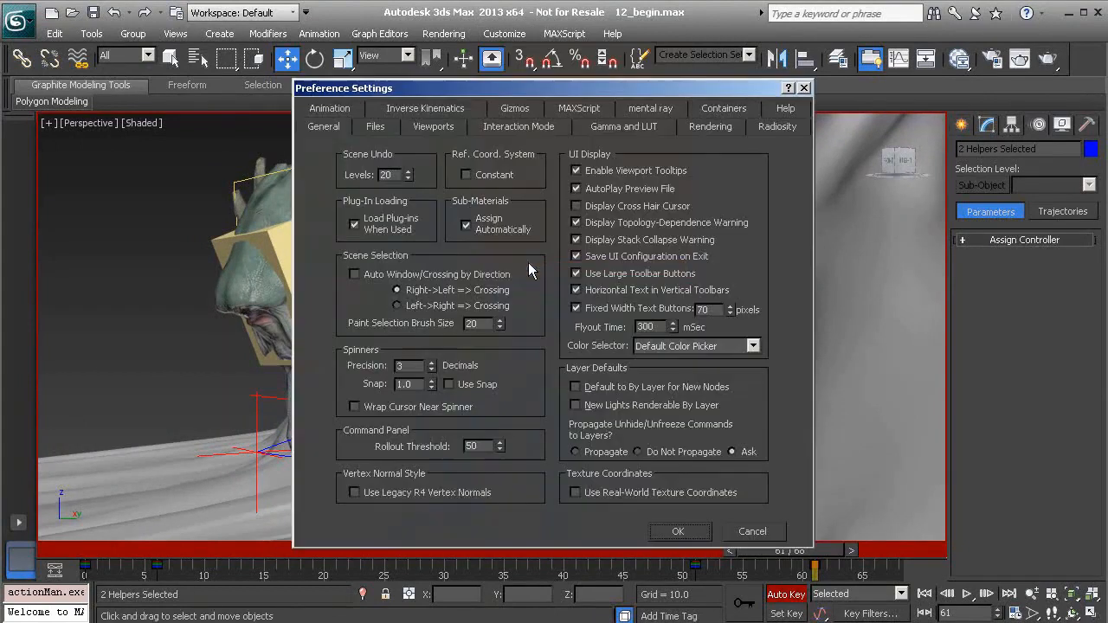
click(516, 107)
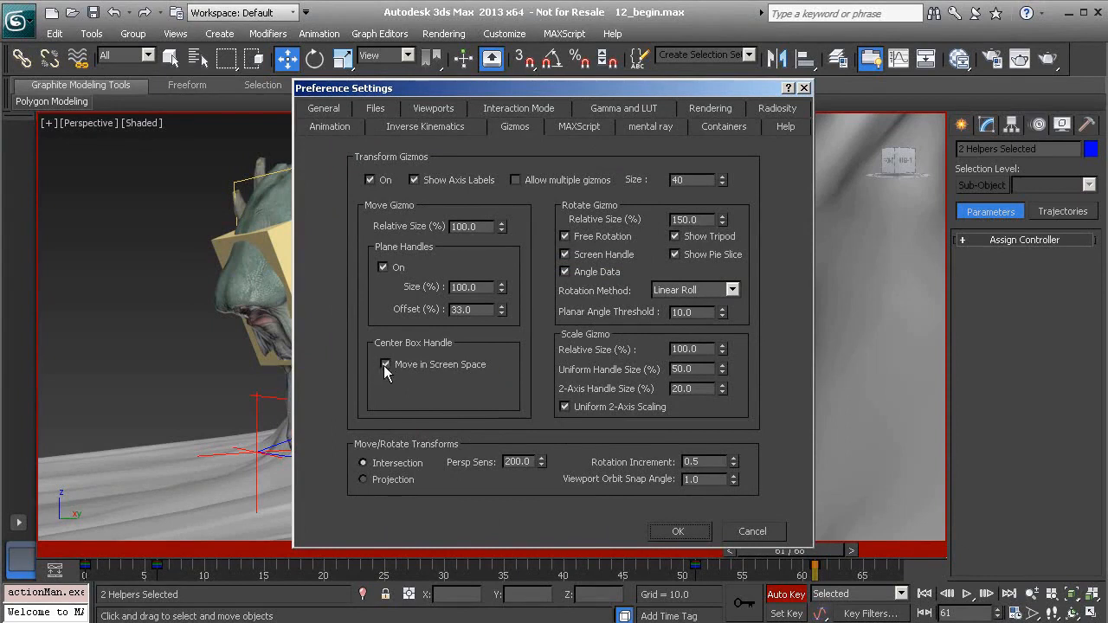
click(684, 531)
Try moving both left-arm IK helpers freely in screen space by the gizmo's center handle
alt+middle_drag(527, 343, 534, 382)
scroll(590, 424, up, 3)
alt+middle_drag(607, 463, 786, 430)
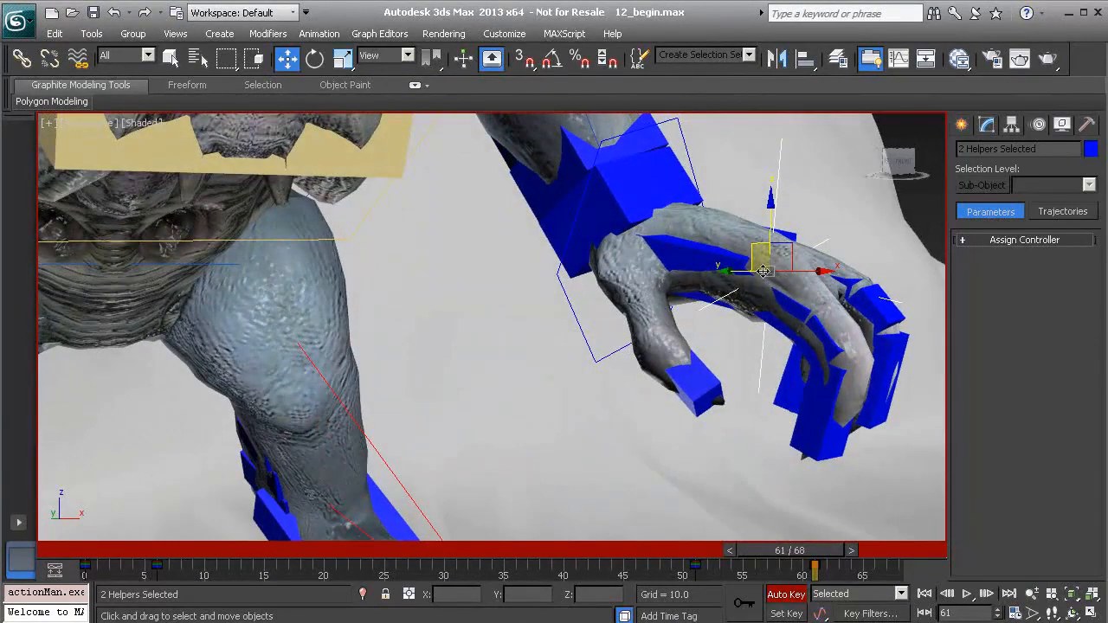
drag(769, 276, 756, 257)
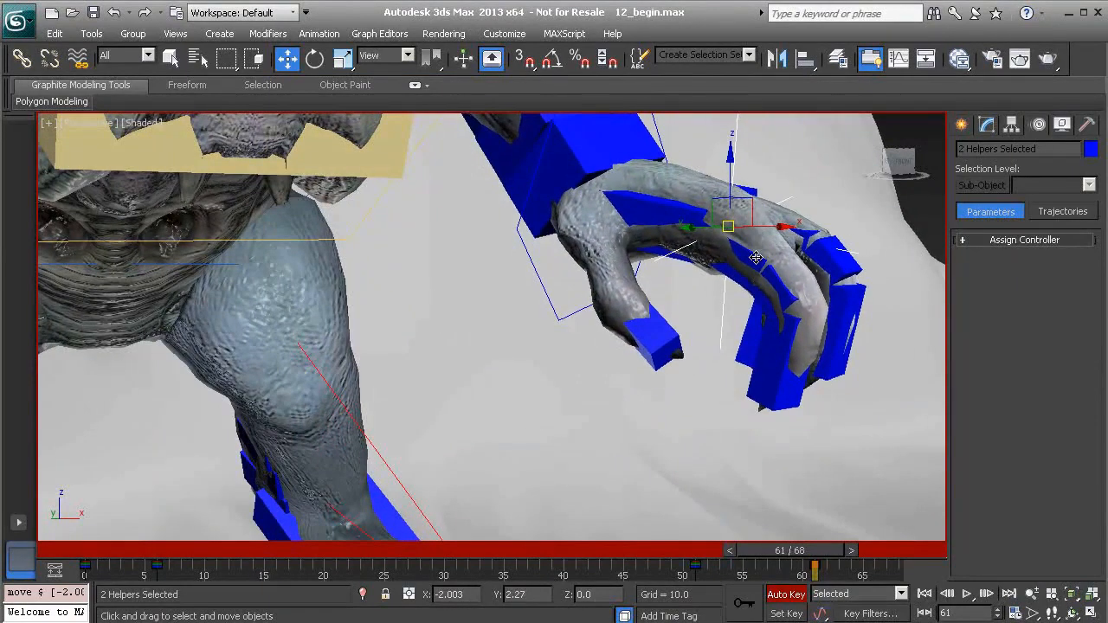
key(ctrl+z)
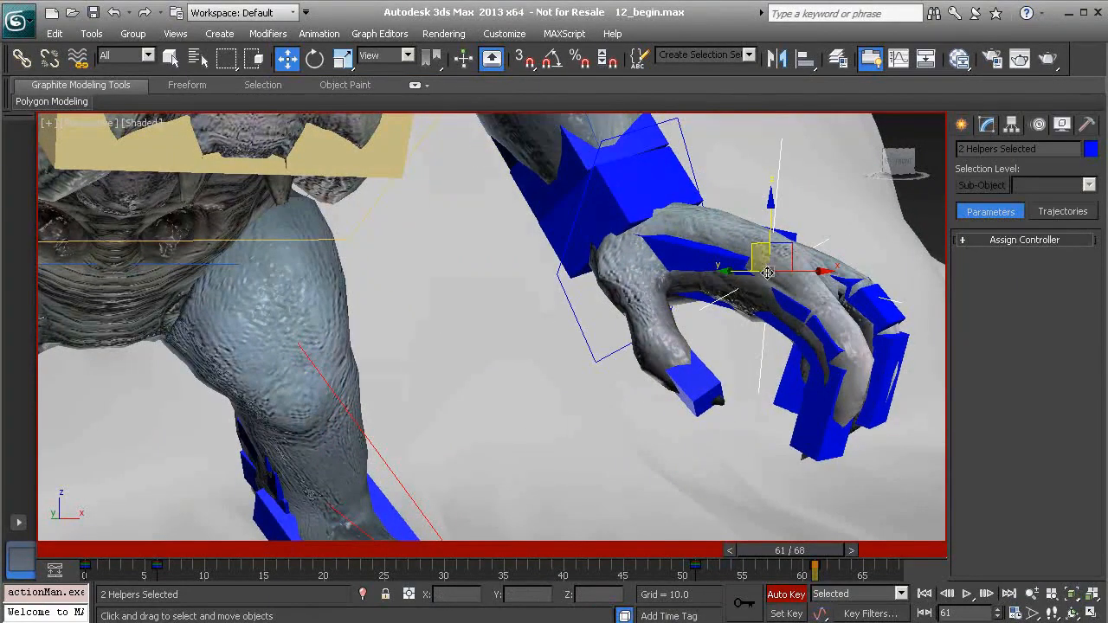
At frame 61, shift both left-arm IK helpers sideways away from the body and fine-tune the hand's position
alt+middle_drag(769, 298, 712, 312)
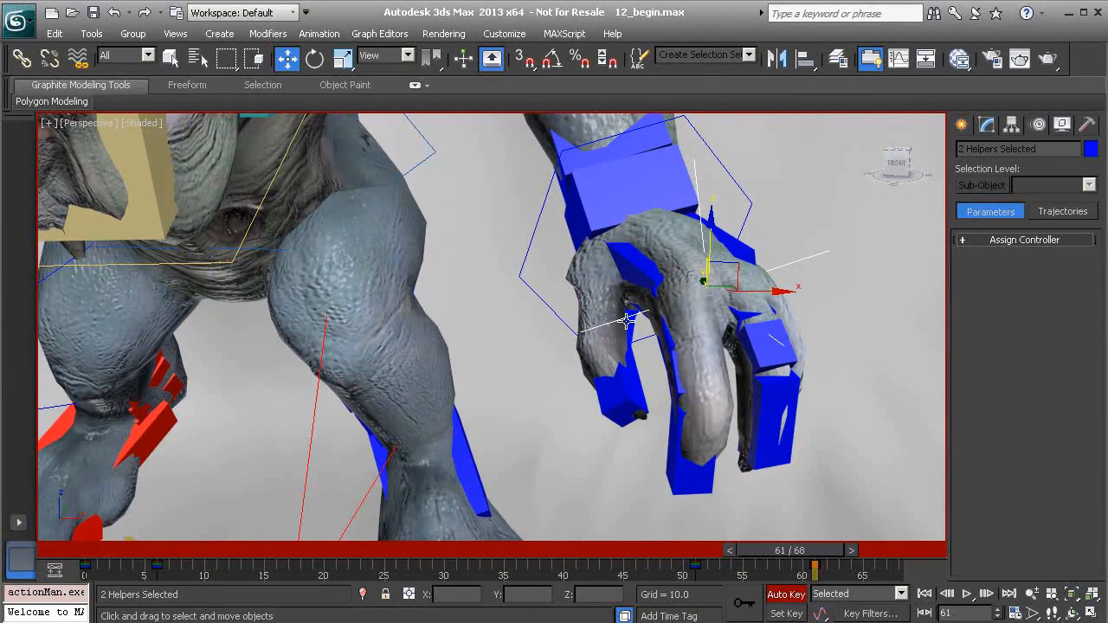
scroll(633, 319, down, 6)
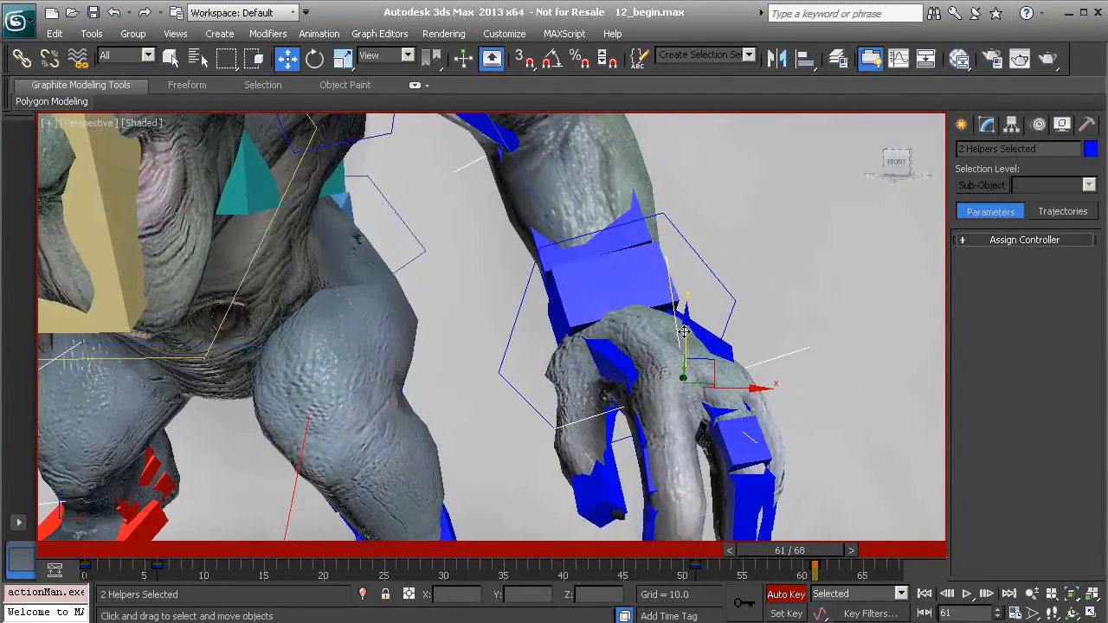
alt+middle_drag(676, 389, 574, 401)
mouse_move(830, 551)
mouse_down()
mouse_move(762, 552)
mouse_move(826, 559)
mouse_up()
key(w)
alt+middle_drag(745, 407, 503, 362)
drag(500, 365, 511, 377)
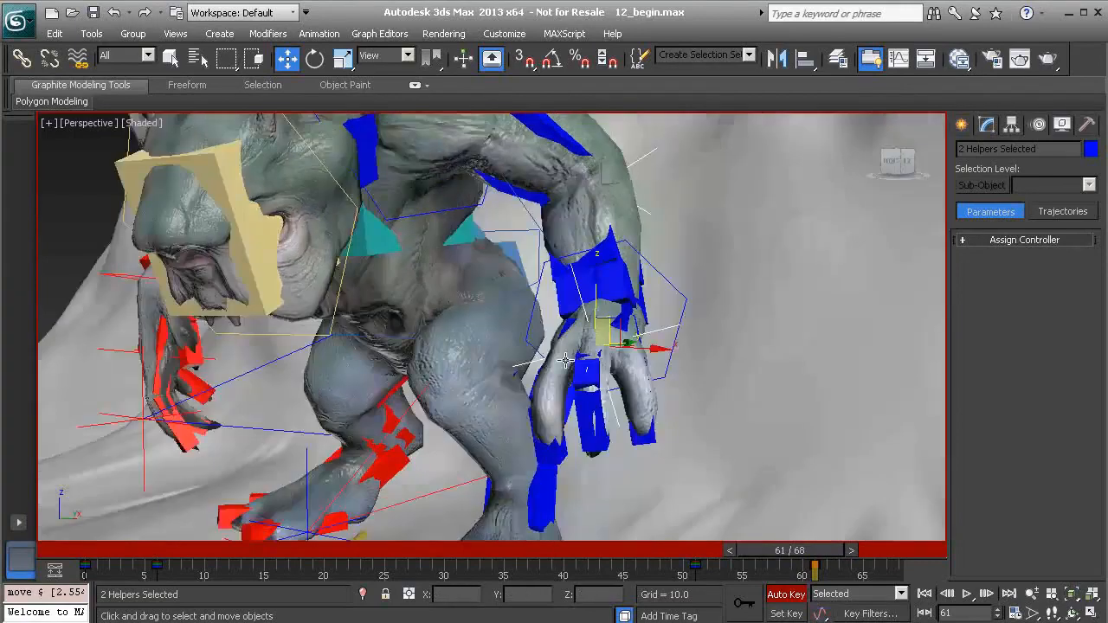
alt+middle_drag(565, 360, 630, 345)
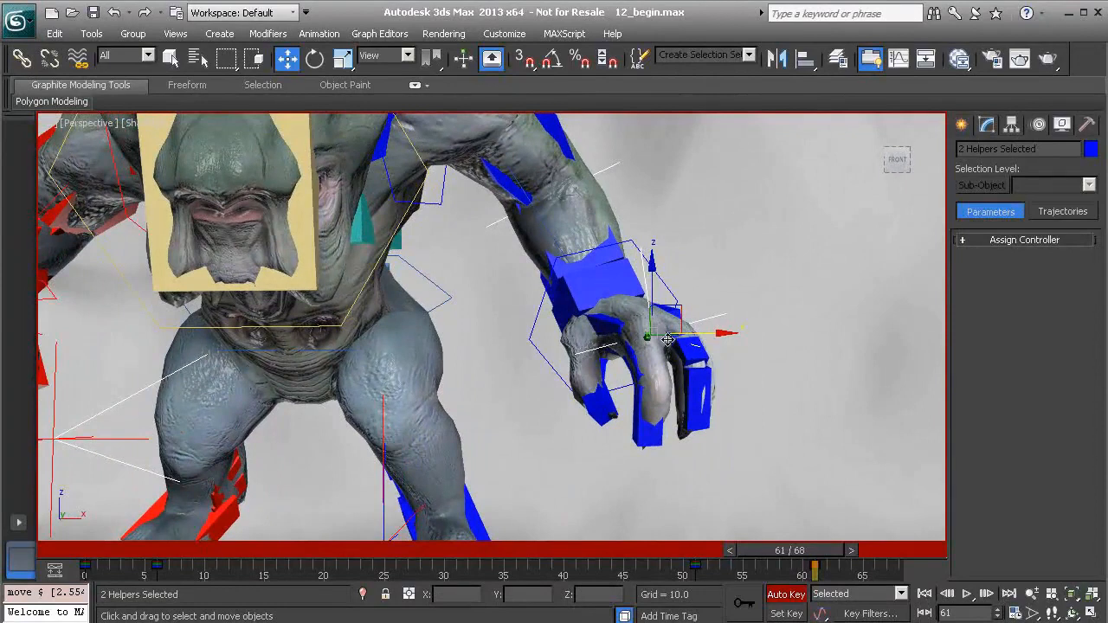
alt+middle_drag(648, 355, 651, 347)
drag(649, 338, 657, 334)
Select only the left arm's up vector helper and move it outward along the X axis at frame 61
scroll(547, 261, down, 5)
scroll(614, 317, up, 2)
mouse_move(844, 551)
mouse_down()
mouse_move(730, 551)
mouse_move(840, 550)
mouse_up()
key(w)
alt+middle_drag(751, 441, 662, 288)
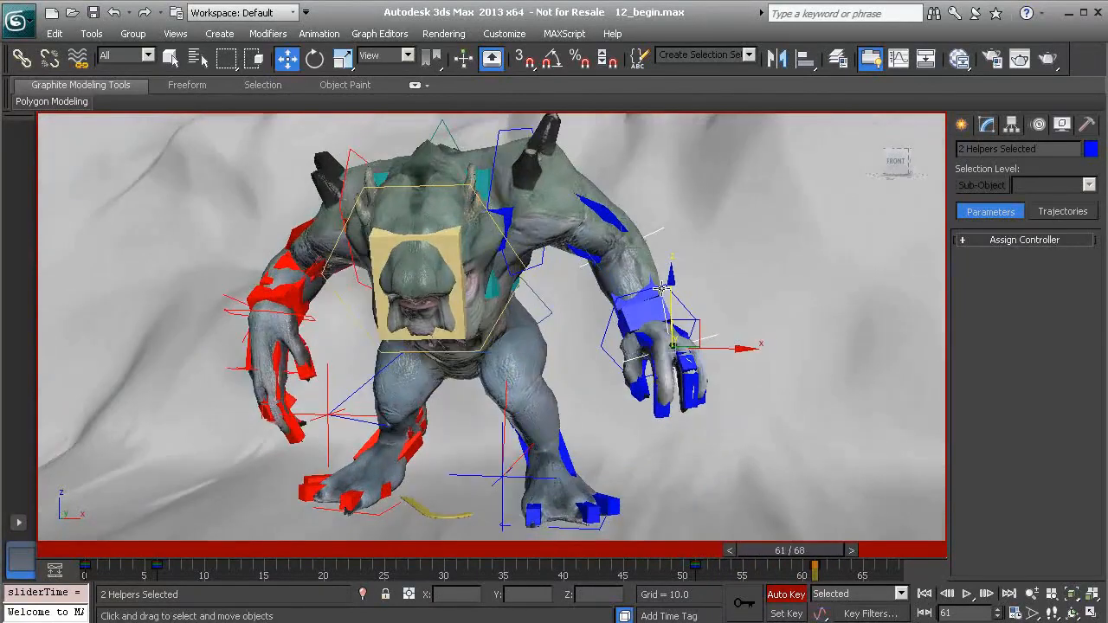
click(658, 232)
alt+middle_drag(658, 232, 589, 244)
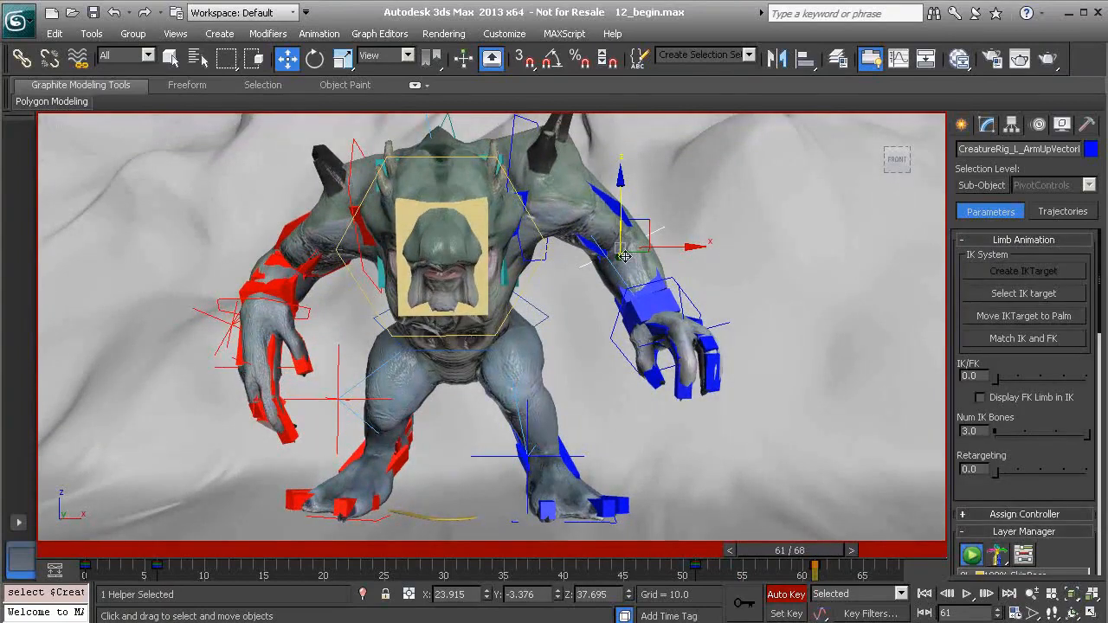
alt+middle_drag(626, 251, 695, 240)
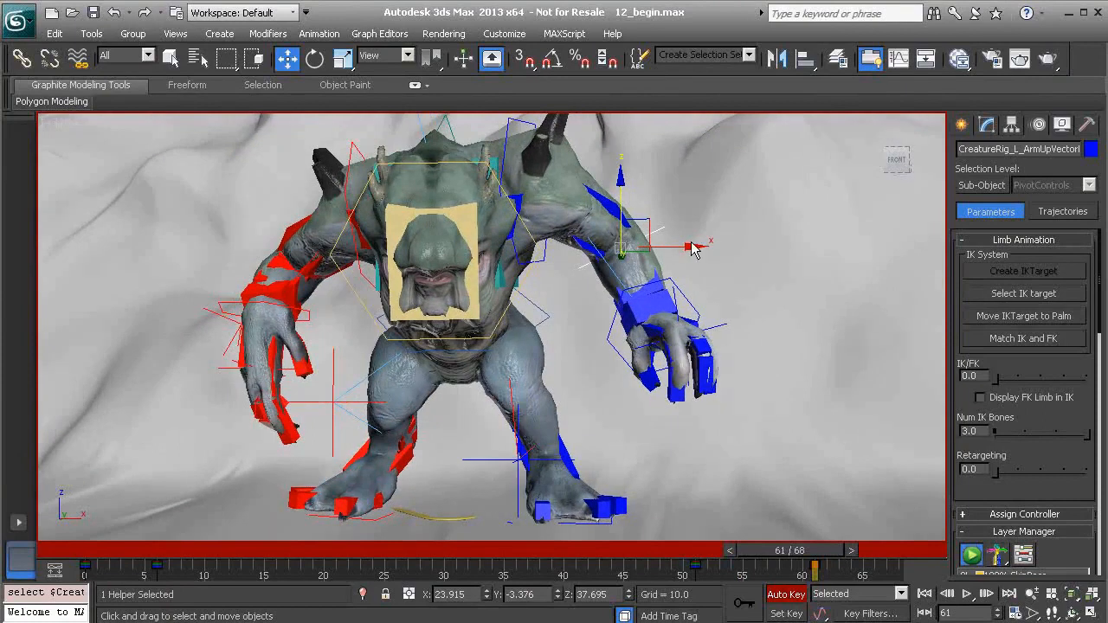
drag(692, 246, 725, 246)
From the side, move the left arm's up vector helper back behind the elbow along the Y axis
alt+middle_drag(767, 288, 695, 286)
drag(727, 249, 792, 252)
alt+middle_drag(629, 260, 667, 275)
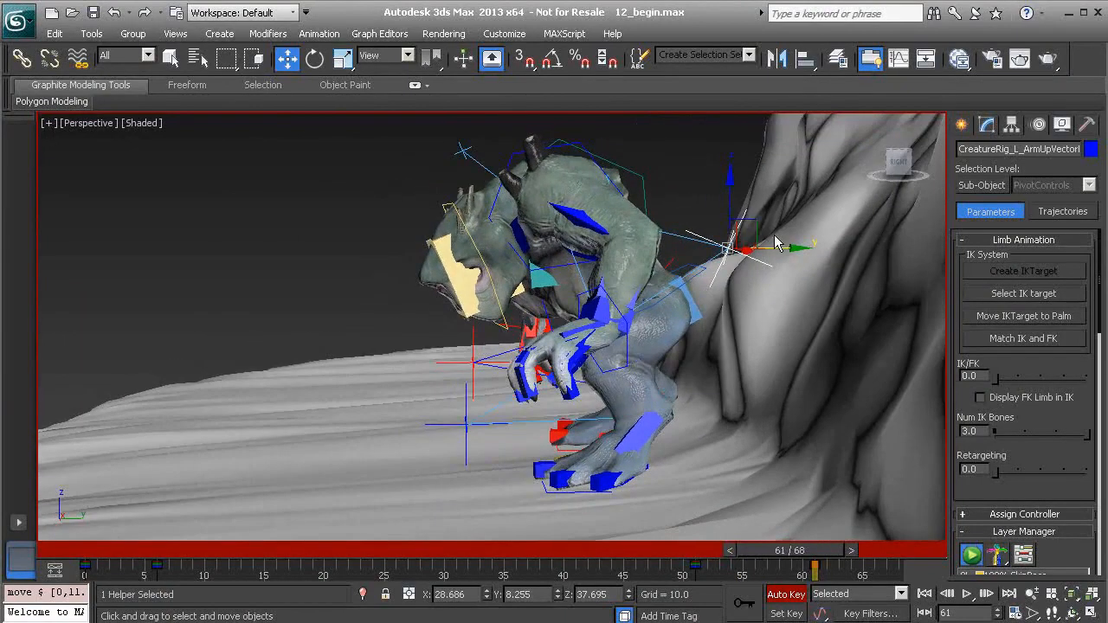
mouse_move(757, 225)
mouse_down()
mouse_move(528, 232)
mouse_move(786, 223)
mouse_move(768, 224)
mouse_up()
Move the left arm's up vector helper further outward along the X axis and check the pose at frame 61
alt+middle_drag(658, 243, 758, 234)
drag(807, 246, 836, 245)
alt+middle_drag(689, 318, 588, 169)
mouse_move(802, 551)
mouse_down()
mouse_move(693, 551)
mouse_move(790, 549)
mouse_up()
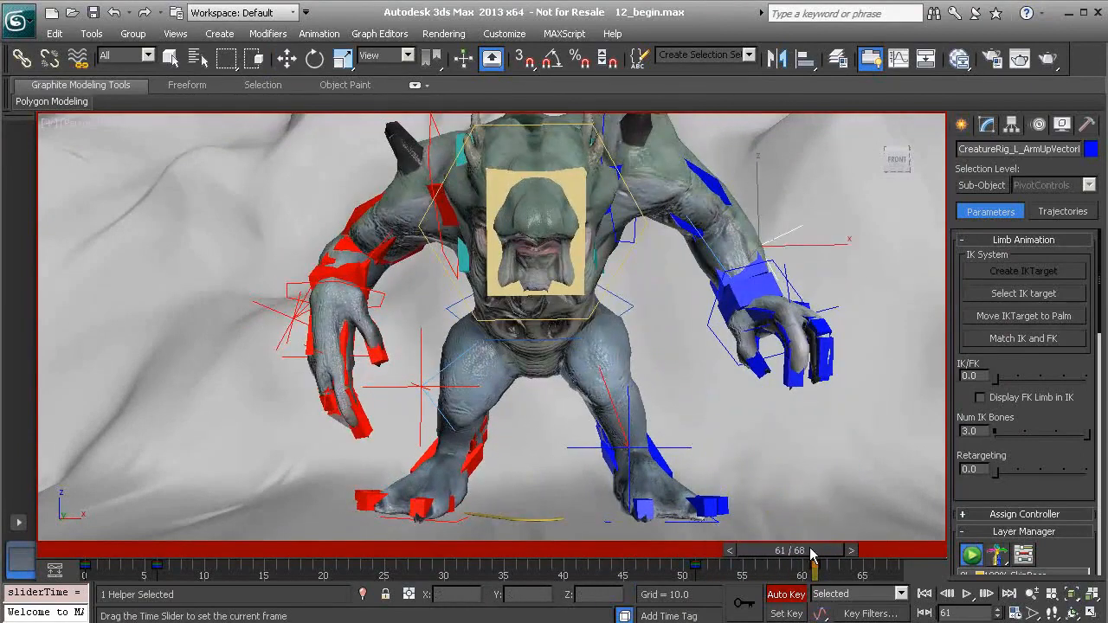
key(w)
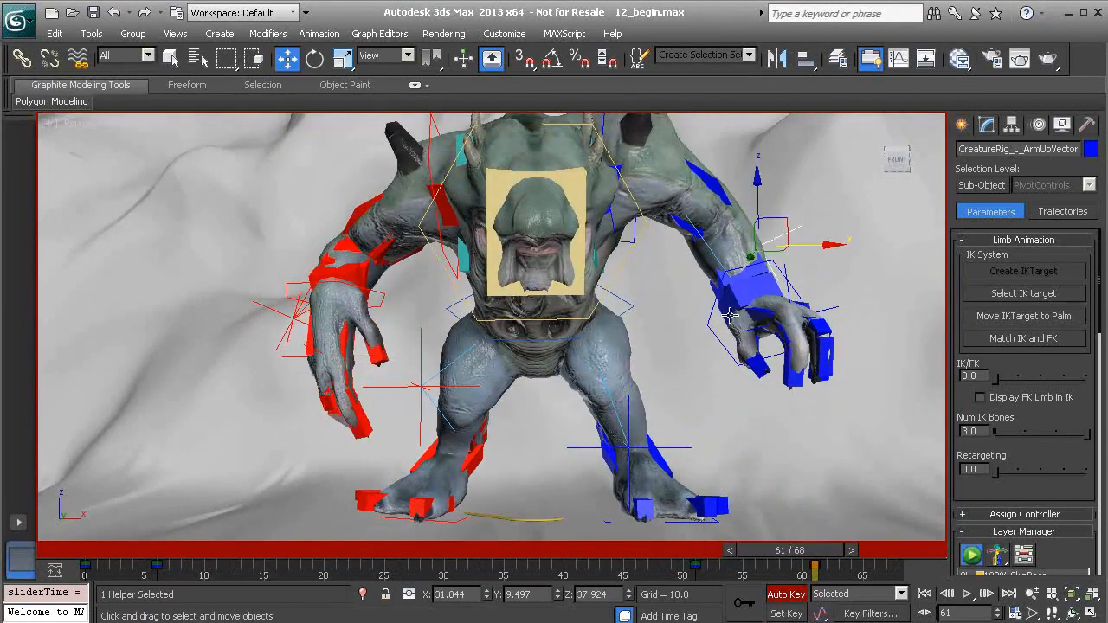
Select the left arm's IK target for rotation and set the reference coordinate system to Gimbal
click(787, 276)
key(e)
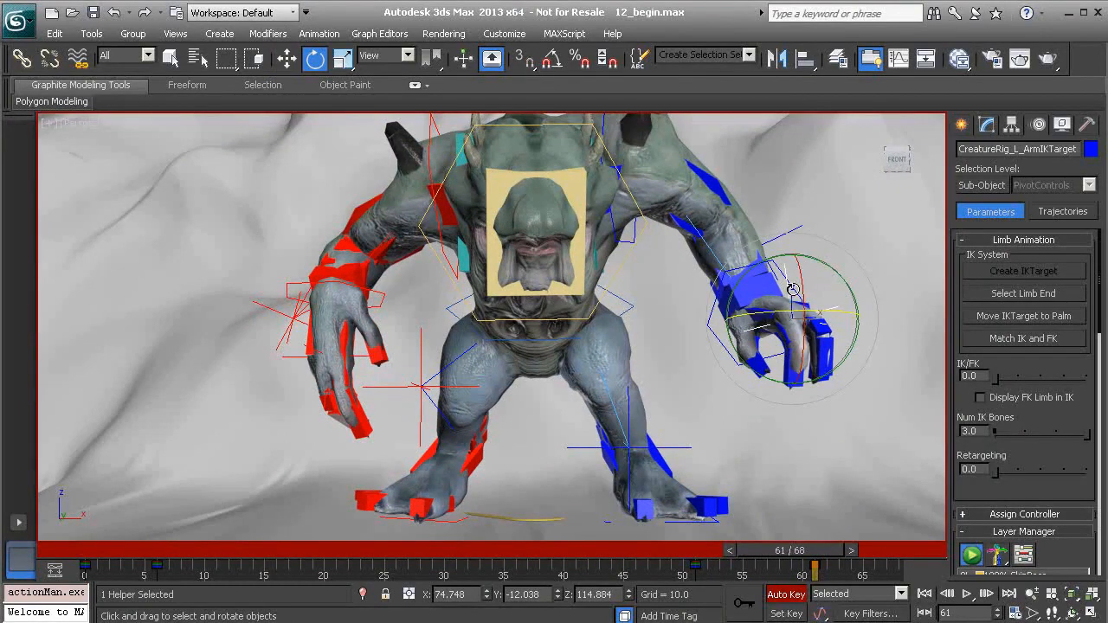
drag(801, 294, 771, 297)
click(389, 58)
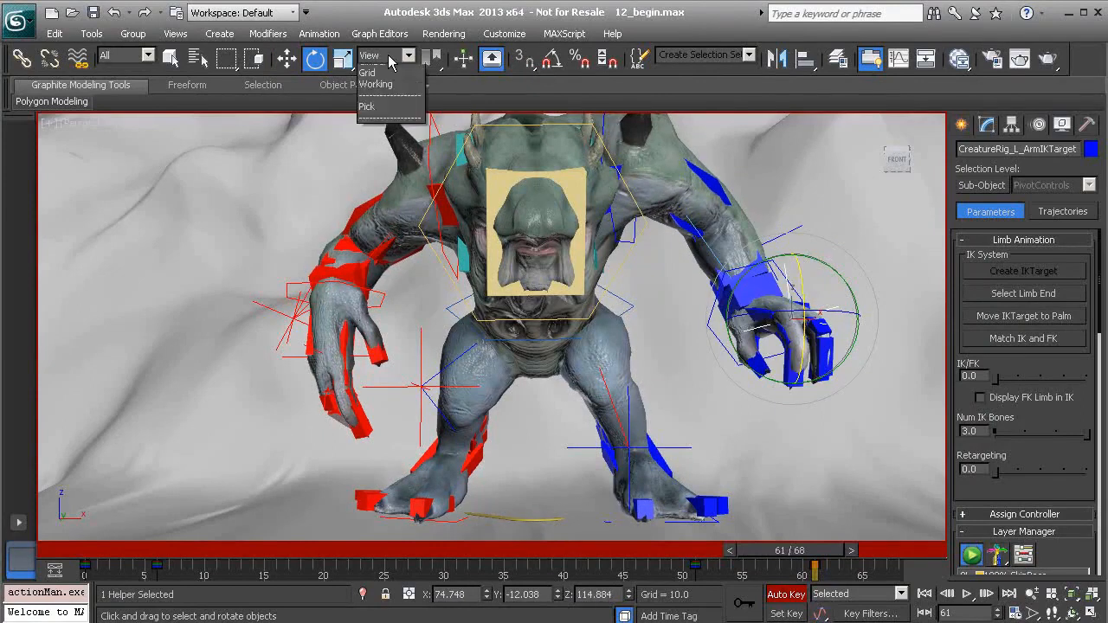
click(386, 127)
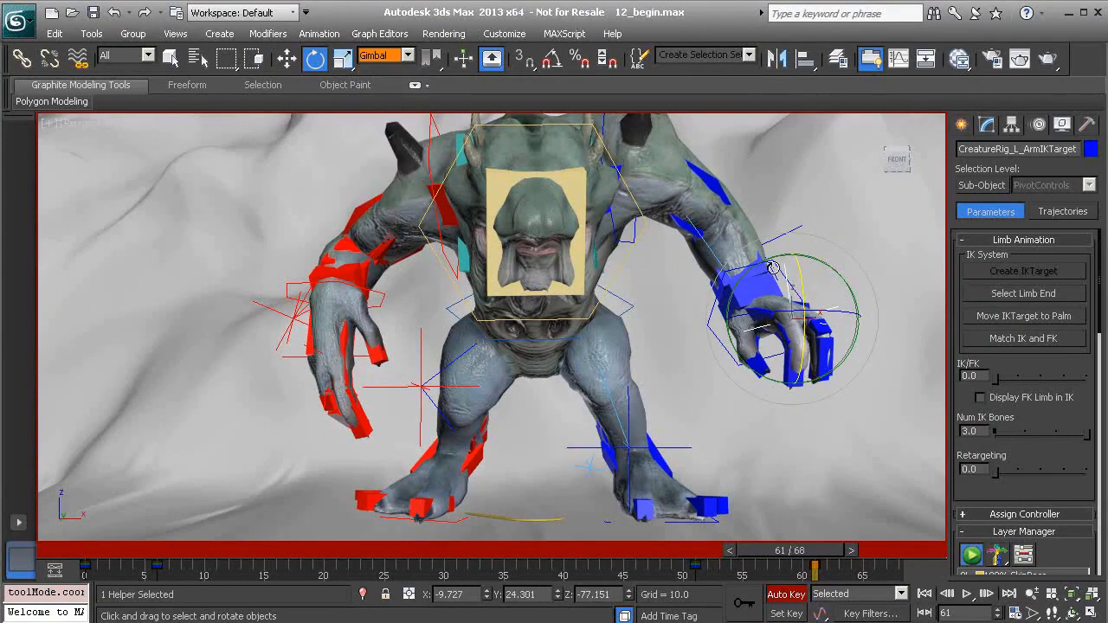
Try rotating the left hand's IK target about its X axis in Gimbal coordinates
alt+middle_drag(793, 287, 703, 318)
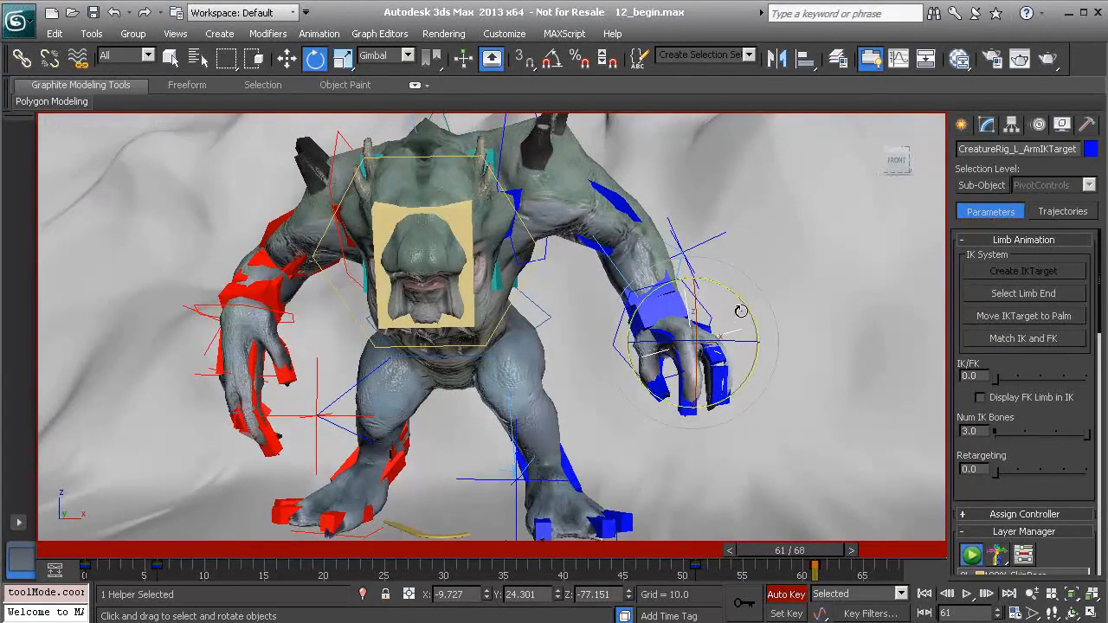
drag(698, 296, 697, 343)
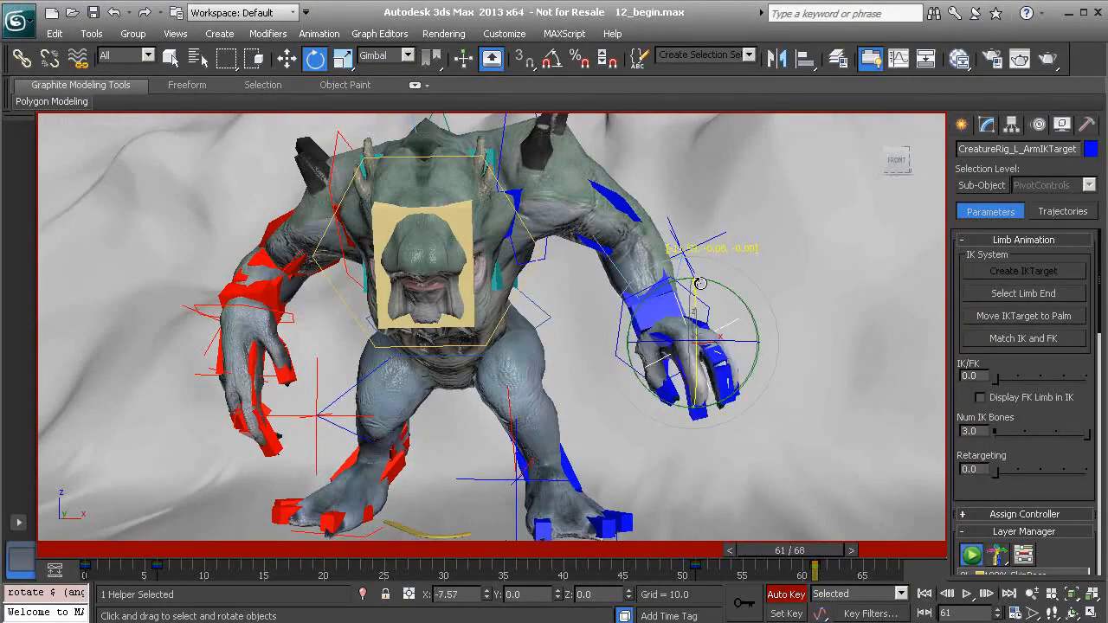
drag(702, 297, 699, 361)
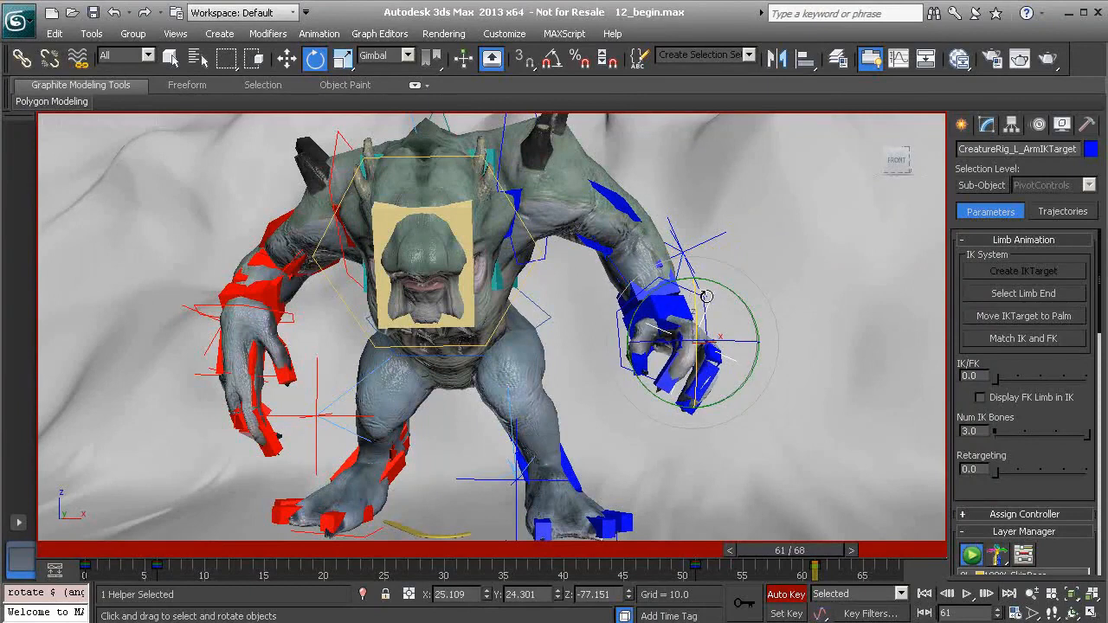
key(ctrl+z)
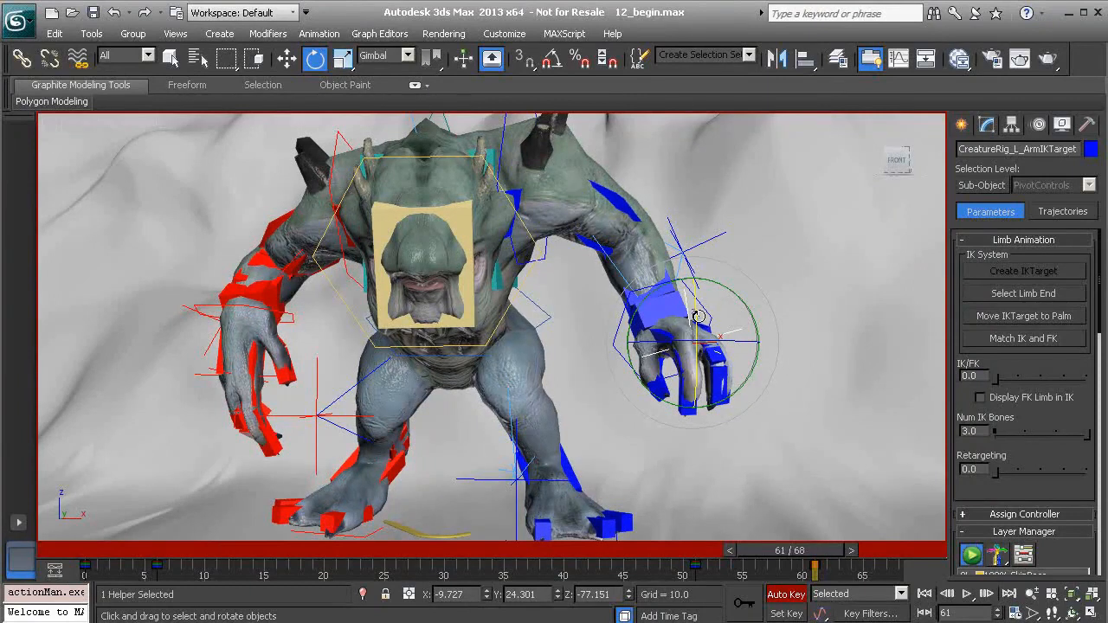
mouse_move(695, 309)
mouse_down()
mouse_move(676, 311)
mouse_move(697, 362)
mouse_move(689, 389)
mouse_move(698, 358)
mouse_move(689, 292)
mouse_move(691, 327)
mouse_up()
Set the reference coordinate system for rotating the left arm's IK target to Local
click(404, 55)
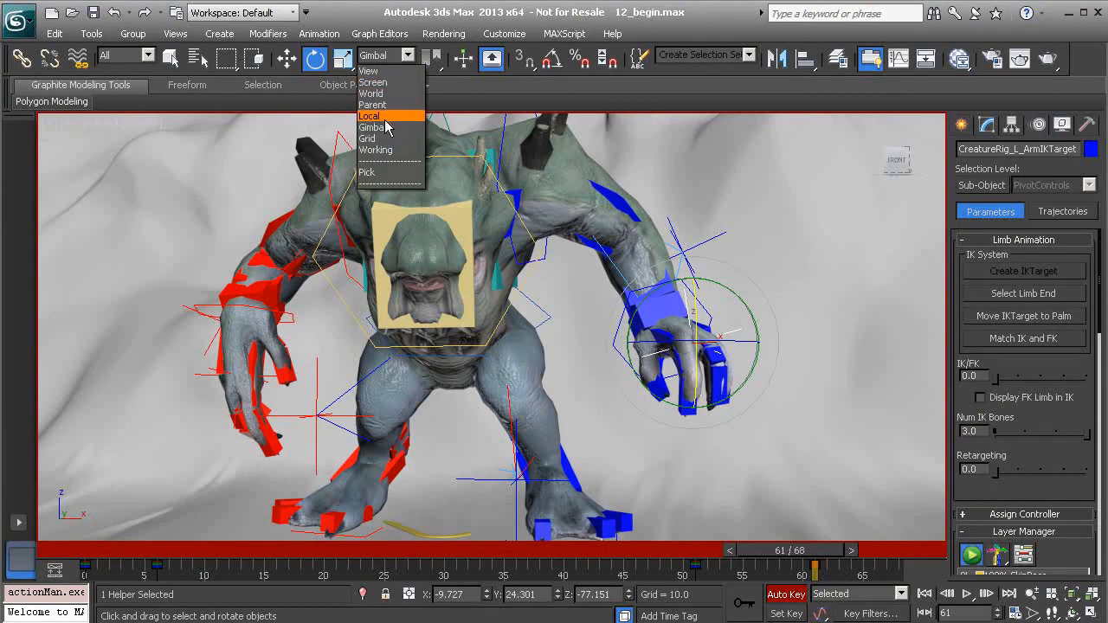
click(378, 116)
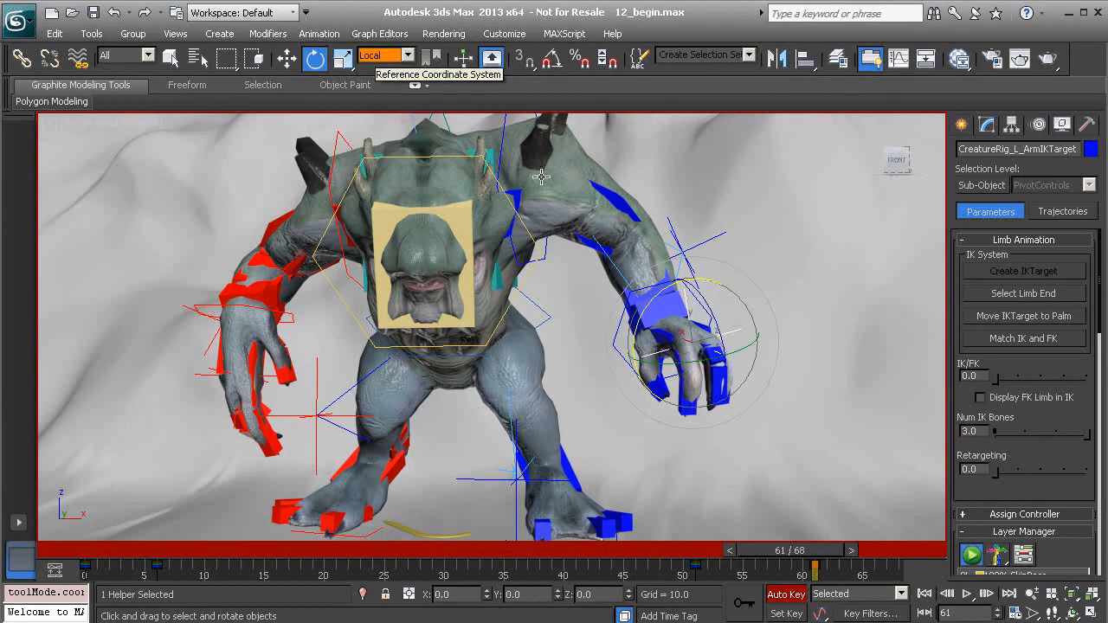
Rotate the left arm's IK target about its local axes at frame 61 and play back the animation
drag(710, 307, 724, 379)
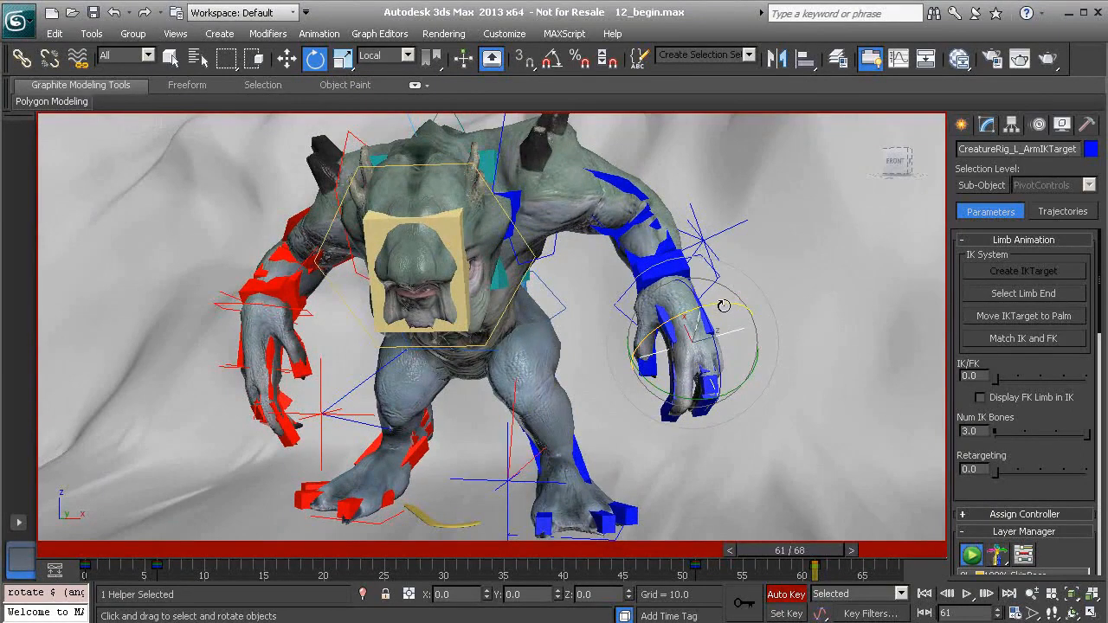
drag(719, 307, 751, 306)
alt+middle_drag(699, 322, 726, 315)
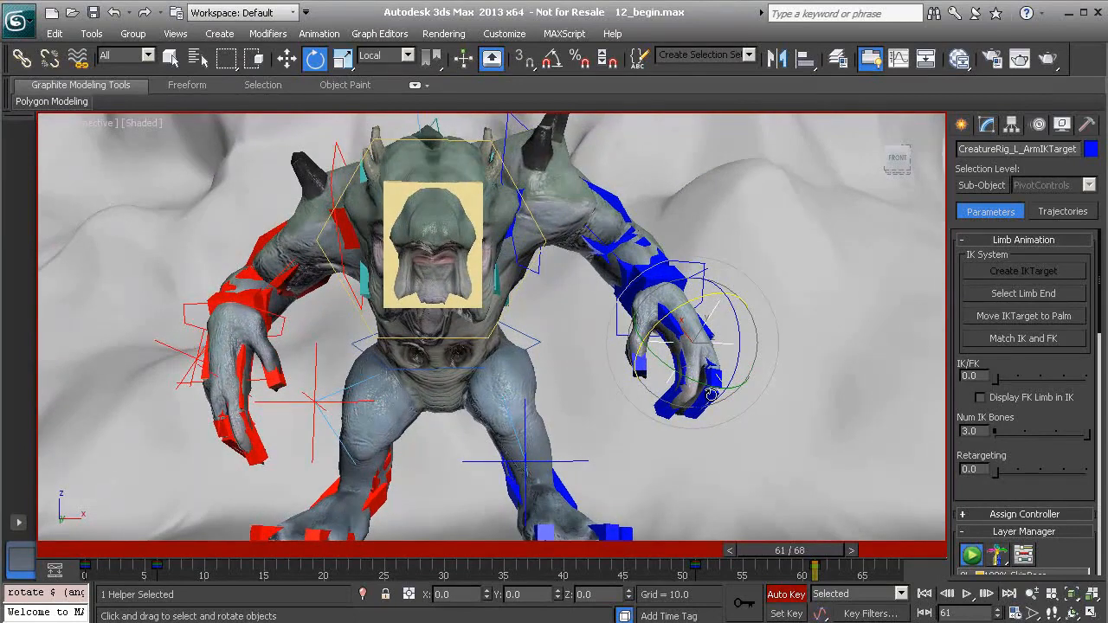
drag(844, 567, 648, 569)
scroll(683, 533, down, 3)
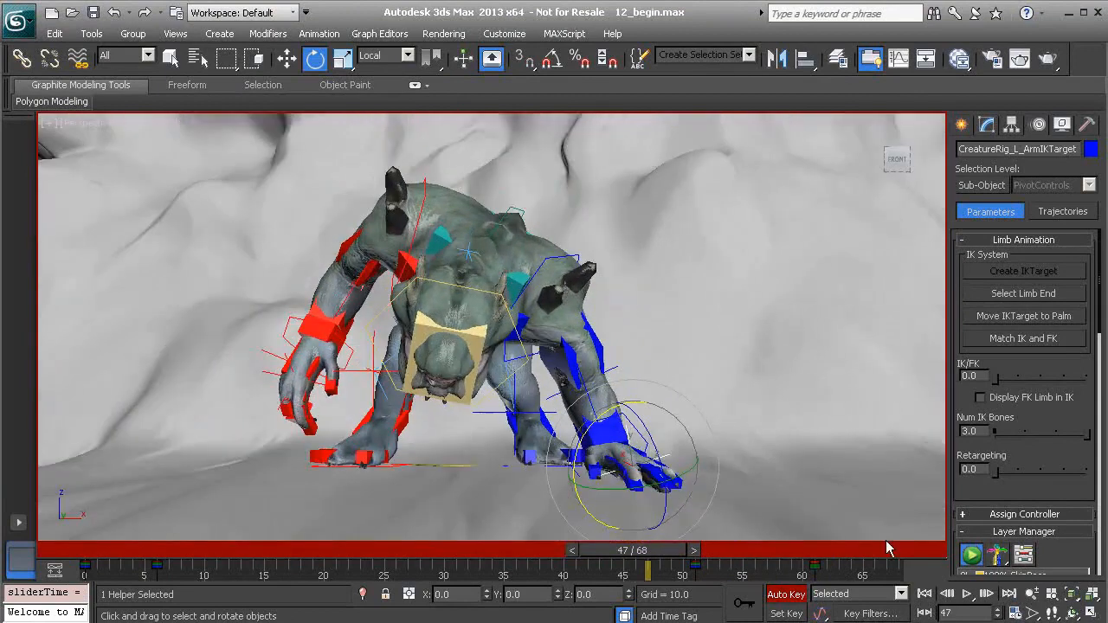
click(969, 595)
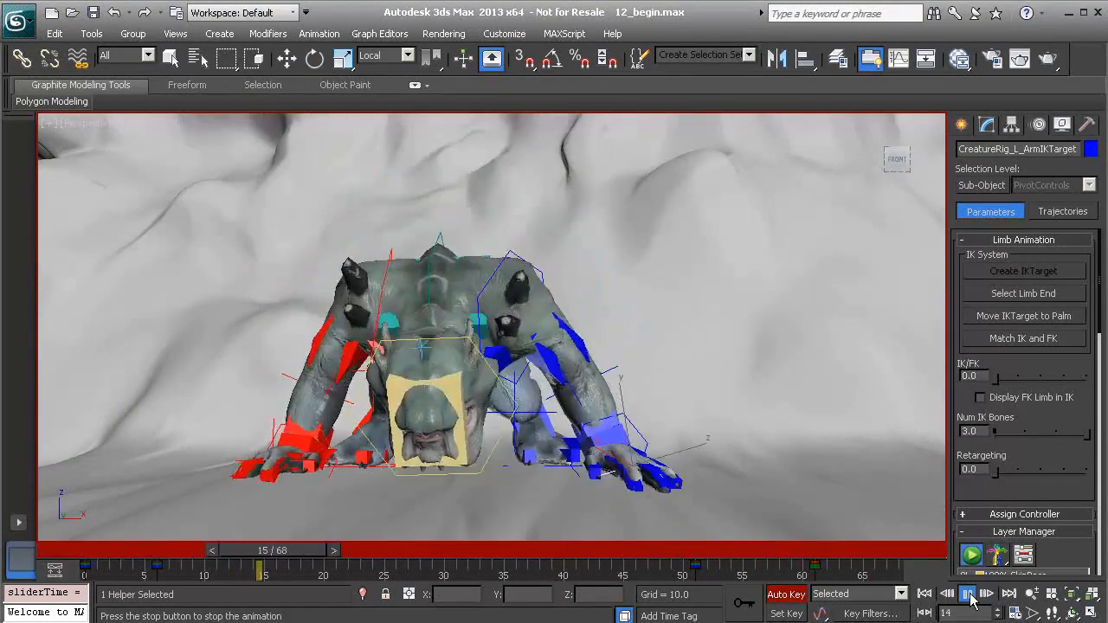
click(969, 595)
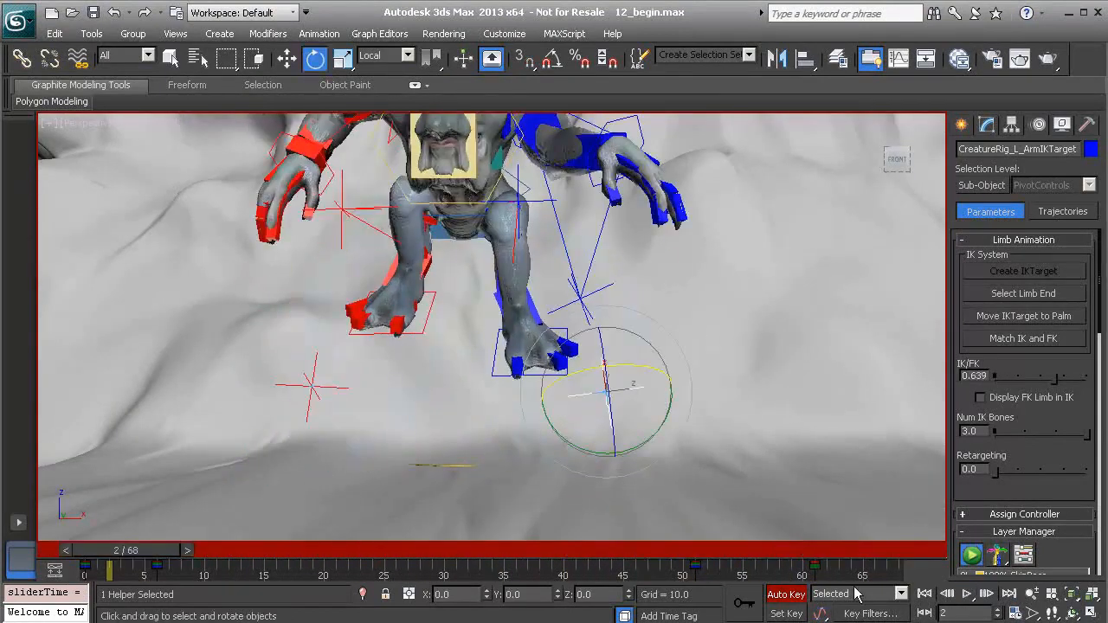
Go to frame 68 and examine the left hand's pose through the last frames of the recovery
drag(728, 548, 920, 533)
key(e)
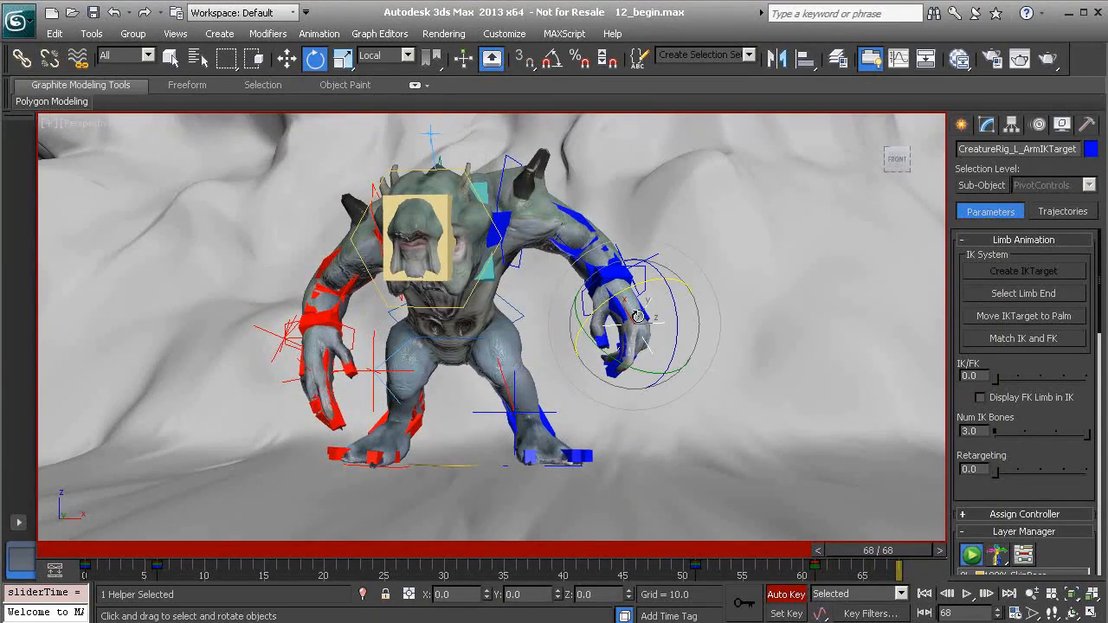
drag(885, 562, 911, 564)
mouse_move(883, 561)
mouse_down()
mouse_move(823, 559)
mouse_move(884, 561)
mouse_up()
alt+middle_drag(340, 298, 362, 312)
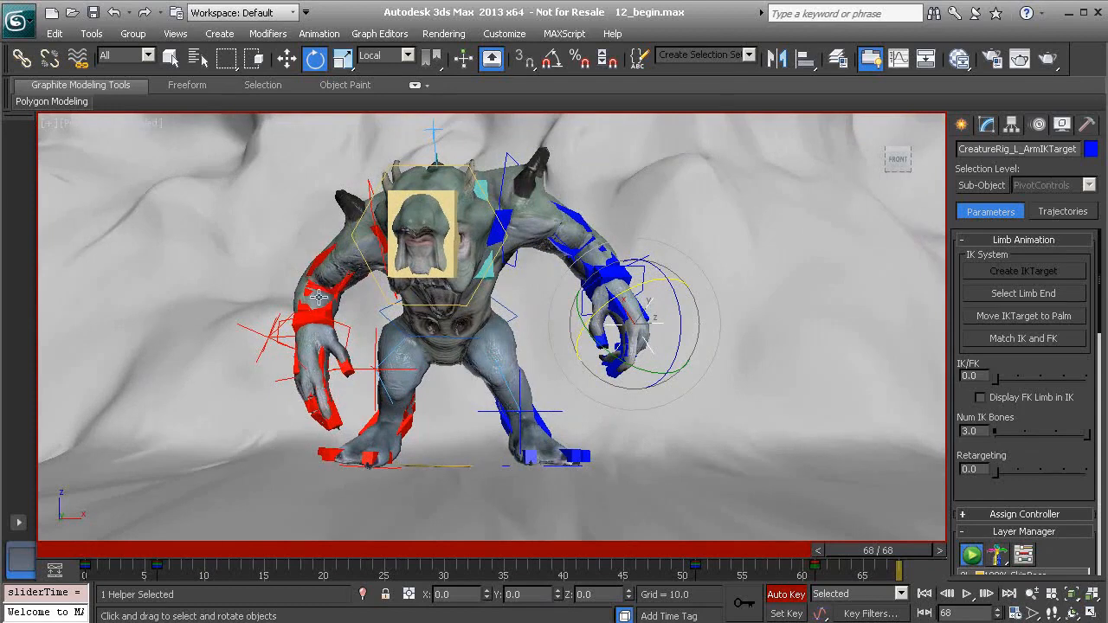
mouse_move(885, 550)
mouse_down()
mouse_move(816, 551)
mouse_move(897, 541)
mouse_up()
alt+middle_drag(620, 318, 635, 325)
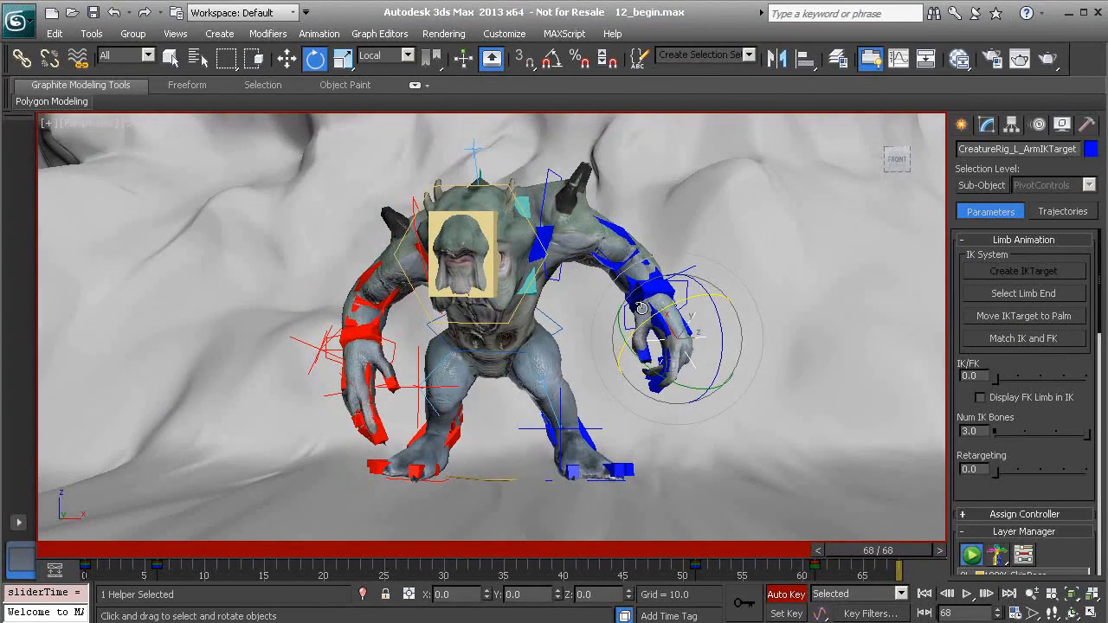
drag(878, 551, 912, 575)
alt+middle_drag(534, 329, 544, 330)
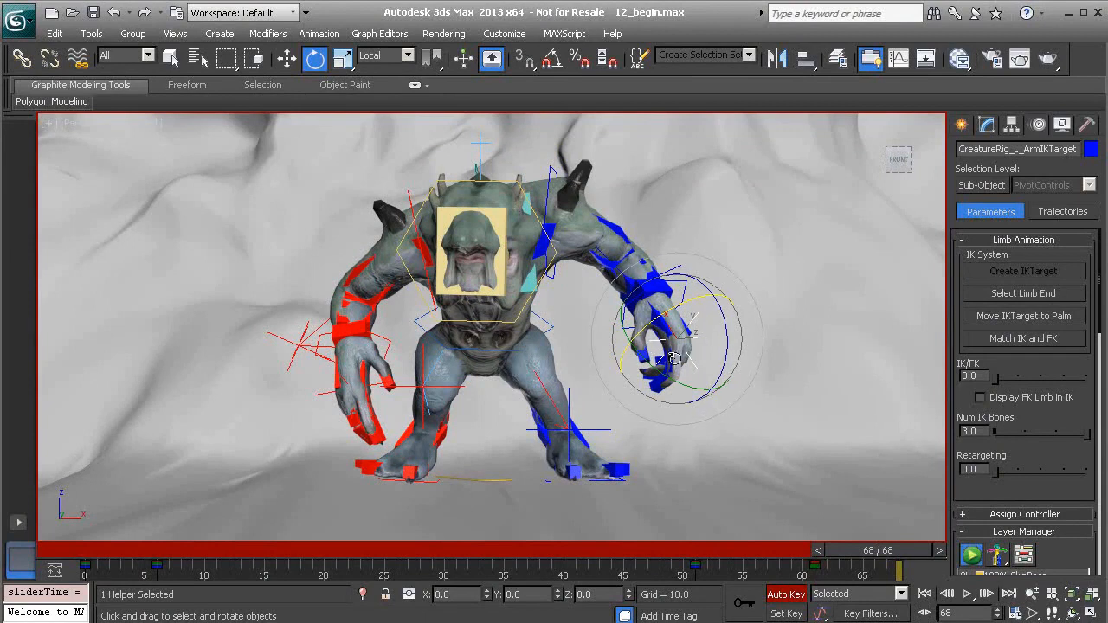
mouse_move(681, 326)
alt+middle_down()
mouse_move(647, 334)
mouse_move(674, 329)
alt+middle_up()
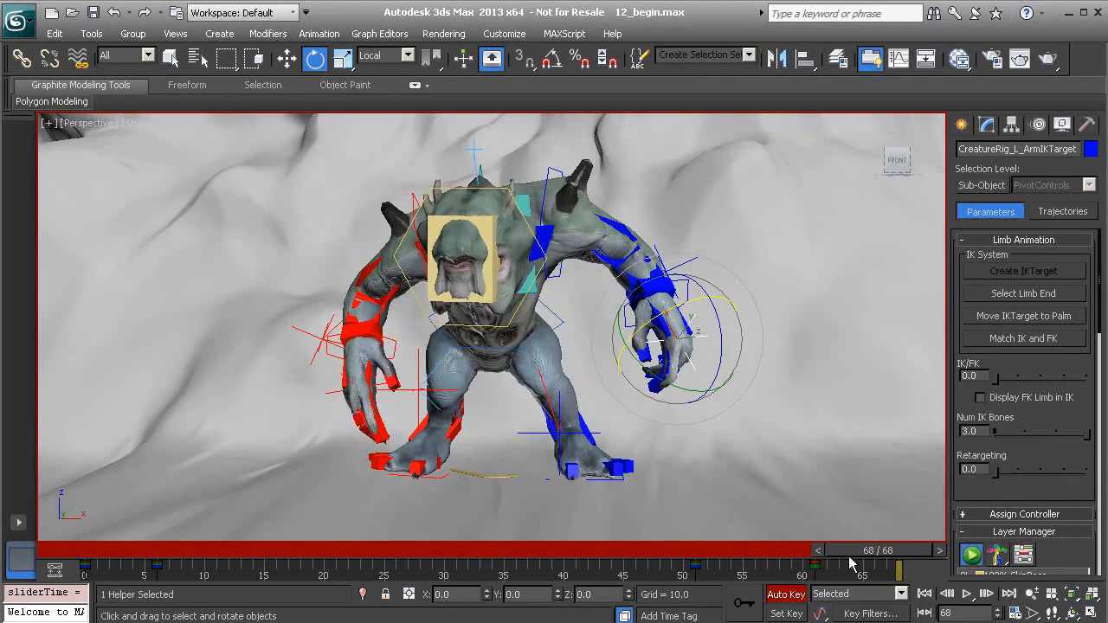
mouse_move(903, 551)
mouse_down()
mouse_move(784, 554)
mouse_move(913, 561)
mouse_up()
Rotate the left arm's IK target about its local axes at frame 68 to angle the hand
middle_drag(718, 342, 689, 314)
scroll(681, 368, up, 1)
alt+middle_drag(690, 361, 732, 346)
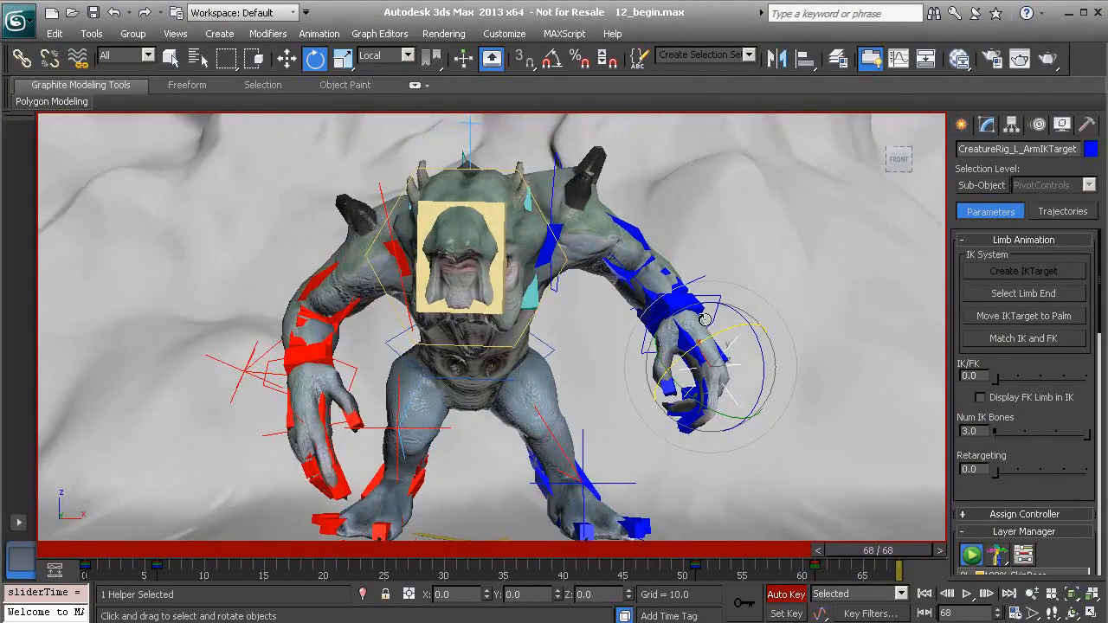
drag(767, 356, 674, 326)
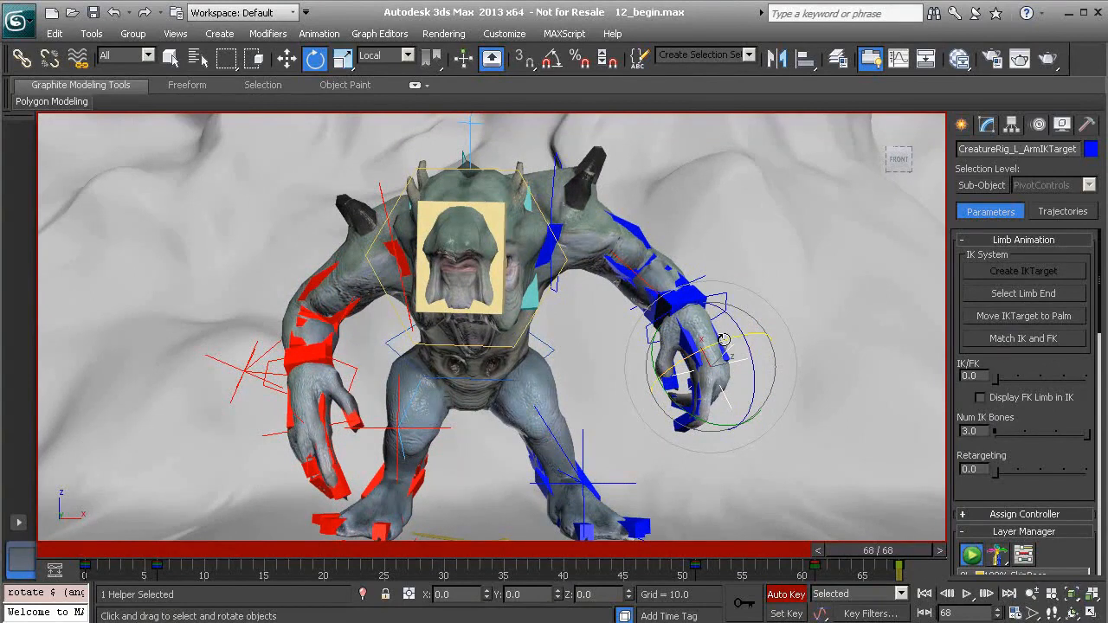
drag(724, 340, 750, 336)
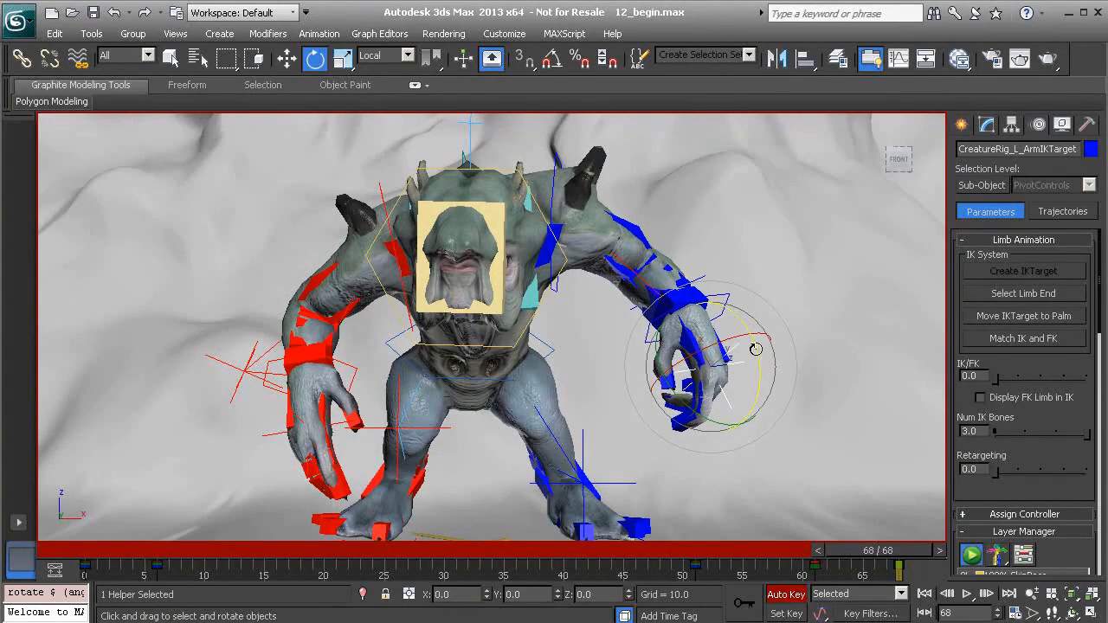
alt+middle_drag(775, 368, 659, 382)
Move the left arm's IK target inward at frame 68, to about X 29.9, Y -9.8, Z 26.5
key(w)
alt+middle_drag(743, 379, 712, 376)
drag(713, 374, 747, 346)
alt+middle_drag(666, 351, 842, 335)
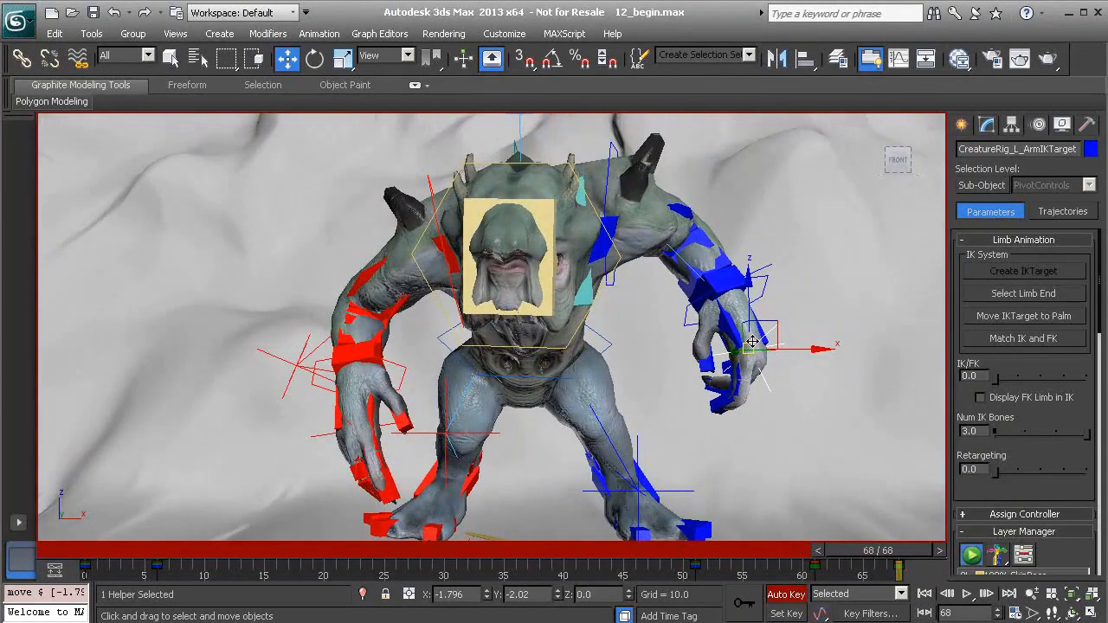
Review the left arm's motion up to frame 68 from the front and the side
mouse_move(898, 551)
mouse_down()
mouse_move(797, 551)
mouse_move(917, 558)
mouse_up()
drag(803, 545, 876, 549)
alt+middle_drag(806, 303, 719, 268)
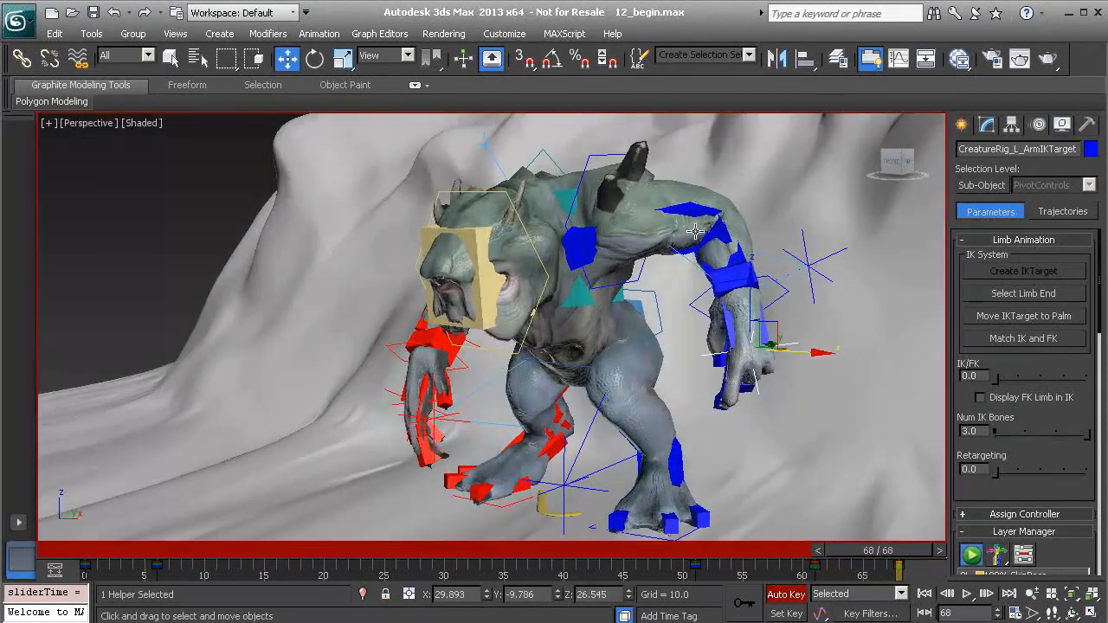
drag(788, 563, 883, 574)
mouse_move(880, 555)
mouse_down()
mouse_move(800, 544)
mouse_move(878, 548)
mouse_up()
key(w)
alt+middle_drag(720, 310, 695, 290)
alt+middle_drag(392, 358, 464, 355)
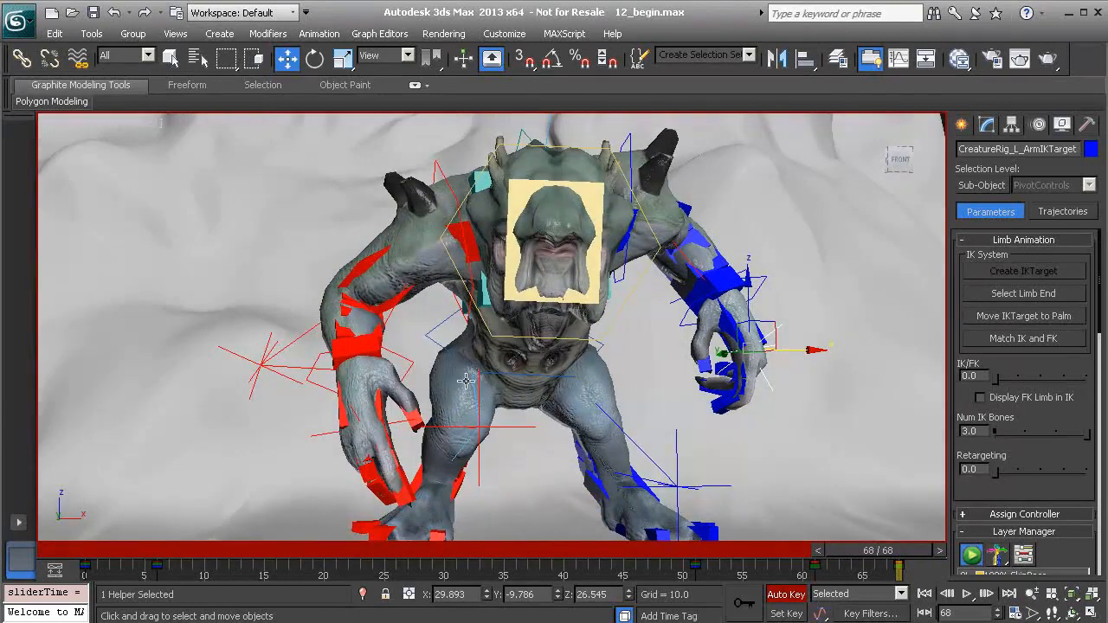
mouse_move(876, 551)
mouse_down()
mouse_move(774, 550)
mouse_move(880, 558)
mouse_up()
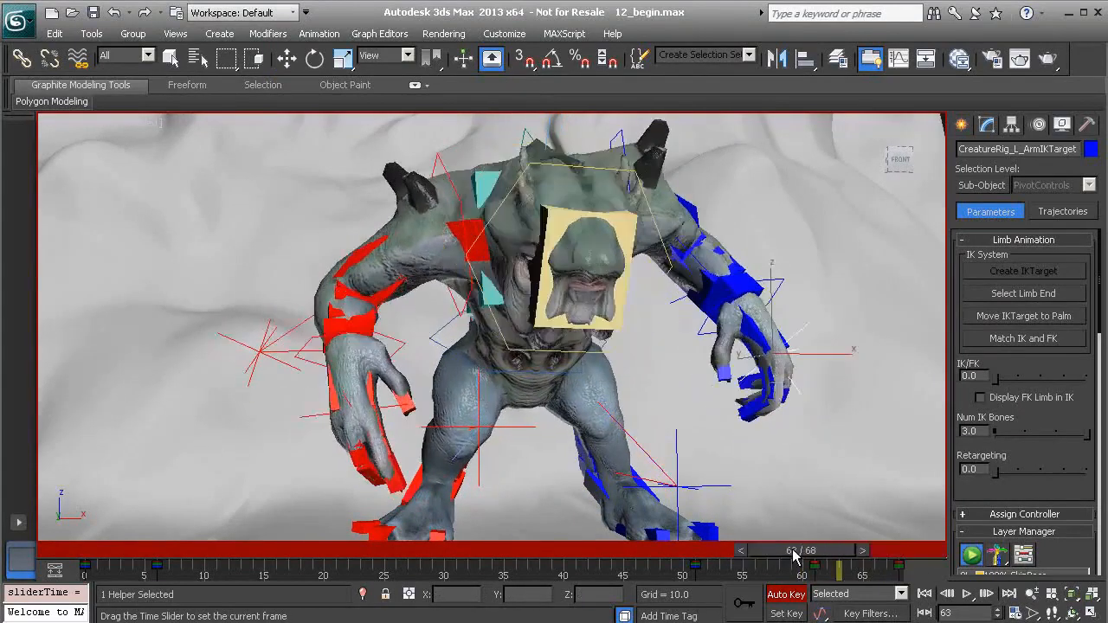
key(w)
alt+middle_drag(730, 338, 610, 322)
Select the left arm's palm and examine how it travels over the final frames from several angles
click(783, 327)
alt+middle_drag(784, 329, 636, 332)
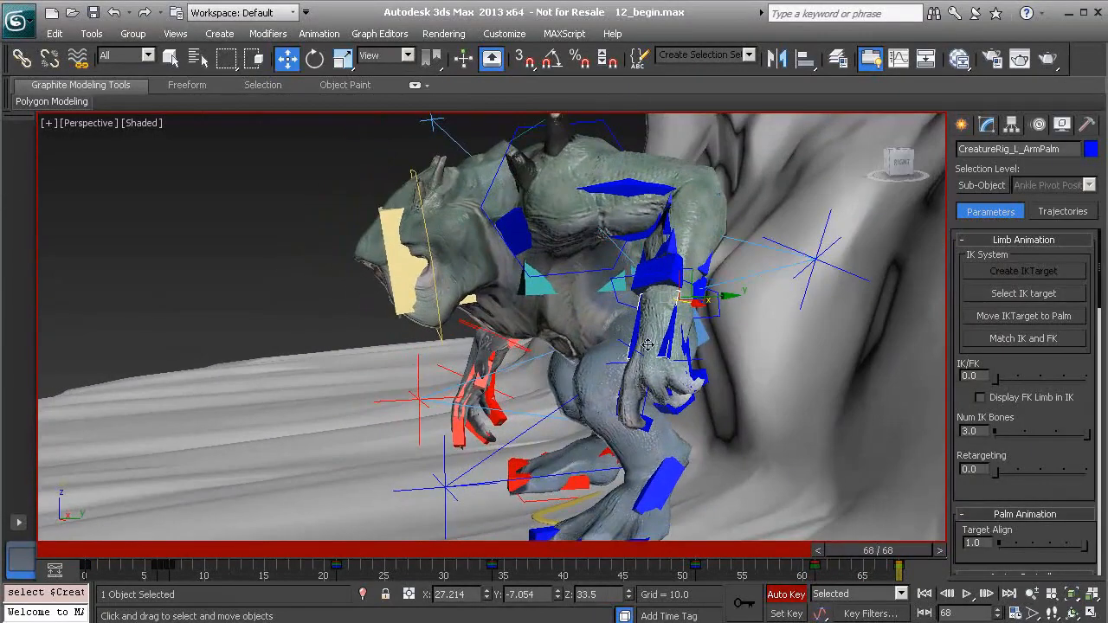
mouse_move(890, 552)
mouse_down()
mouse_move(805, 551)
mouse_move(897, 544)
mouse_up()
key(w)
alt+middle_drag(796, 403, 754, 423)
scroll(756, 372, up, 2)
alt+middle_drag(756, 366, 724, 358)
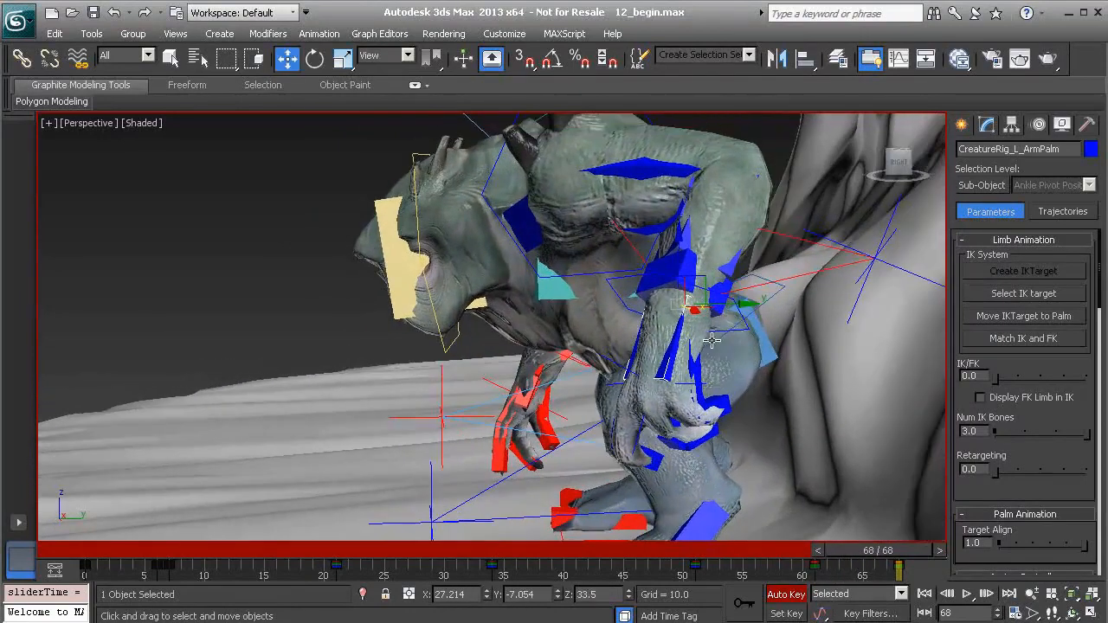
mouse_move(886, 557)
mouse_down()
mouse_move(766, 551)
mouse_move(857, 552)
mouse_move(897, 565)
mouse_up()
key(w)
alt+middle_drag(736, 412, 795, 415)
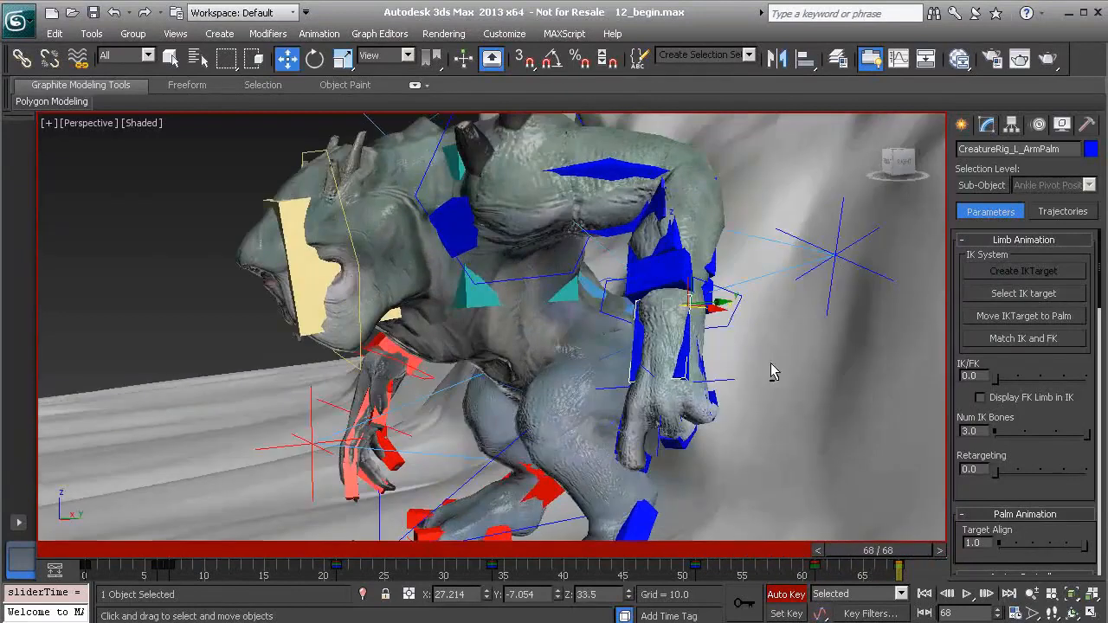
alt+middle_drag(678, 373, 638, 349)
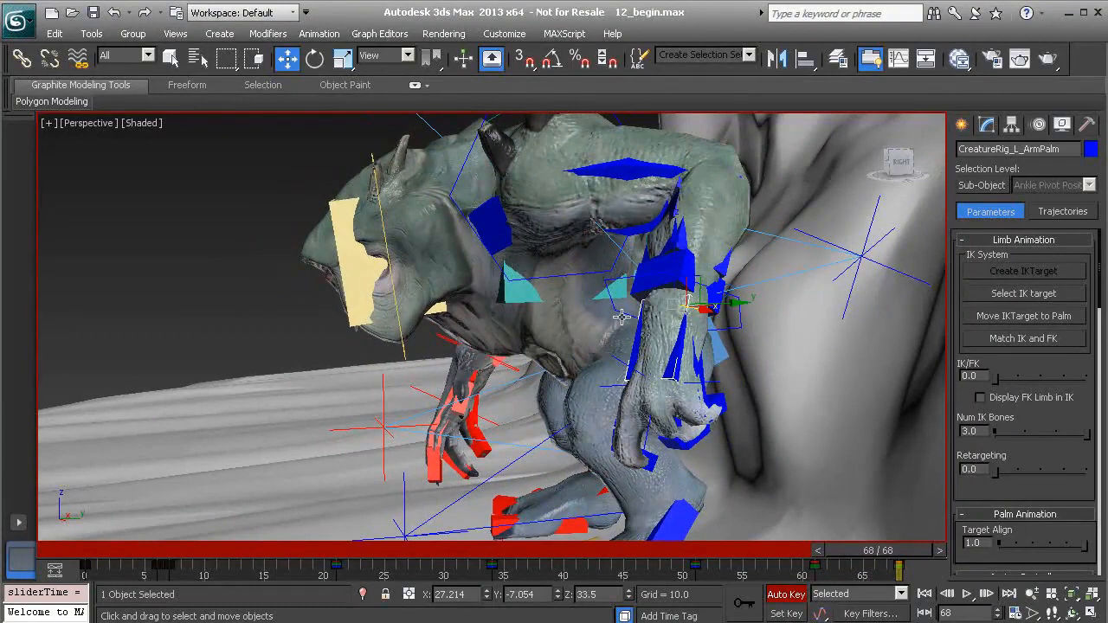
alt+middle_drag(643, 342, 672, 273)
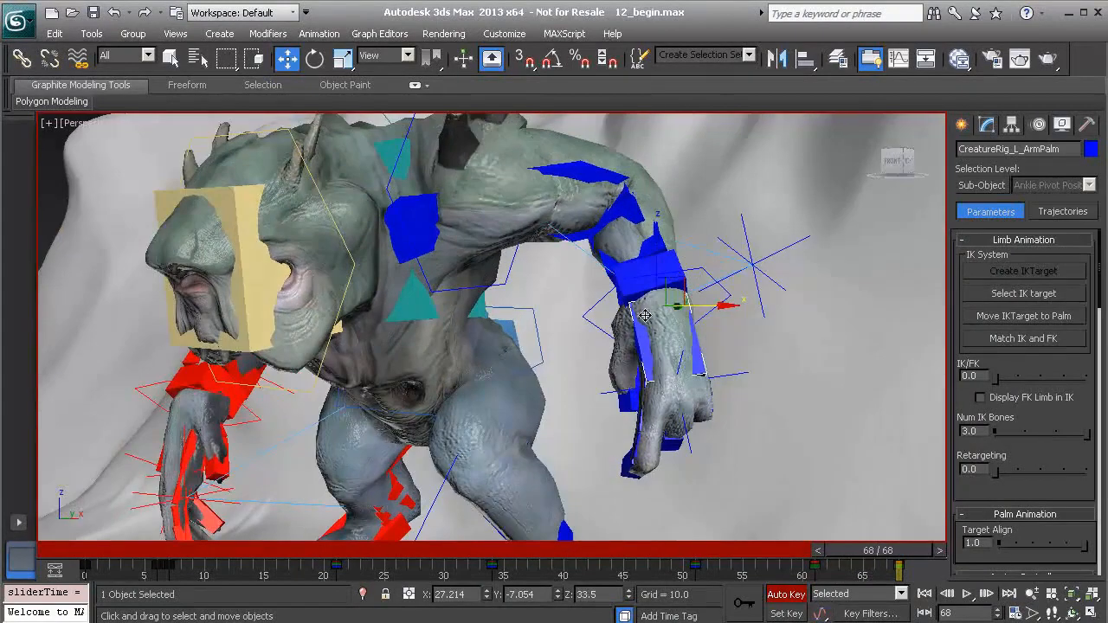
mouse_move(902, 553)
mouse_down()
mouse_move(784, 544)
mouse_move(912, 554)
mouse_up()
middle_drag(664, 374, 681, 387)
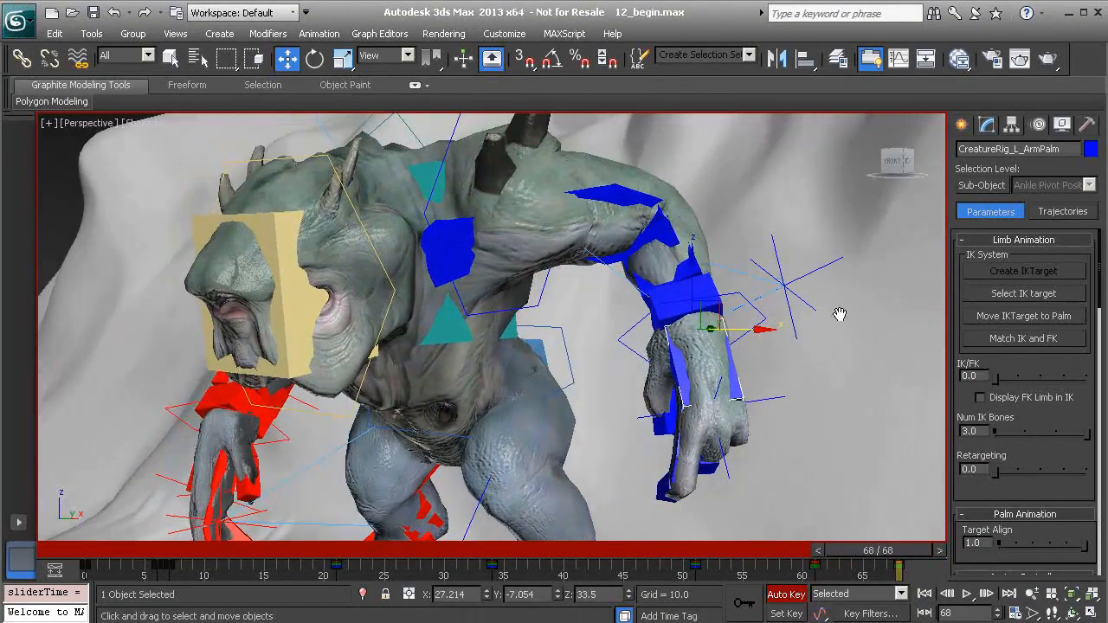
Turn on Display Onion Skins for the left palm and inspect its motion arc from the side and front
click(1012, 124)
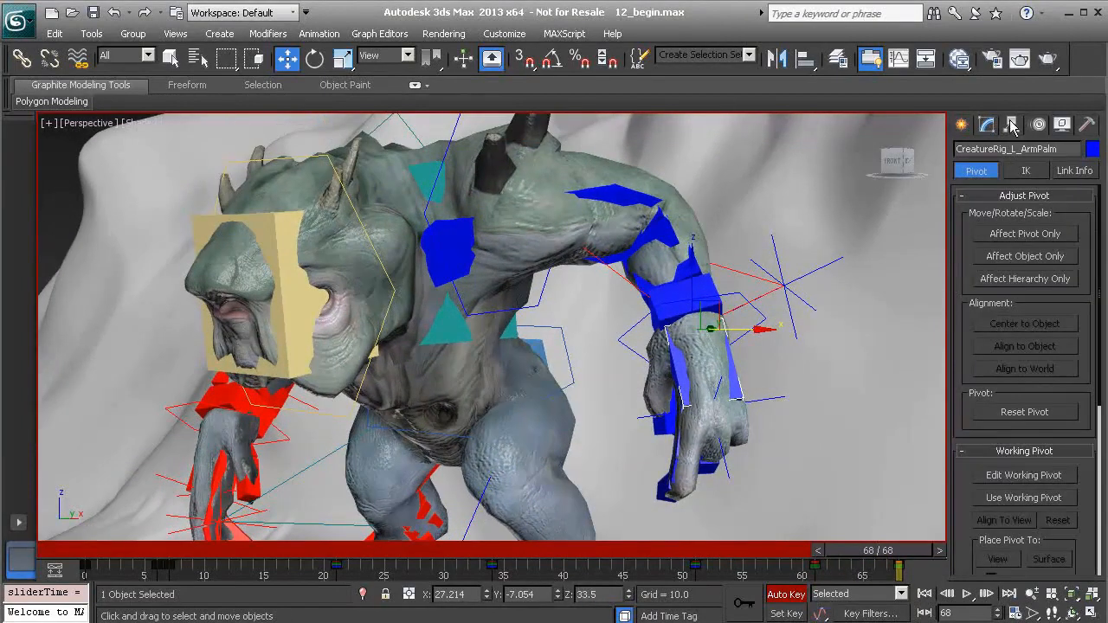
click(1067, 170)
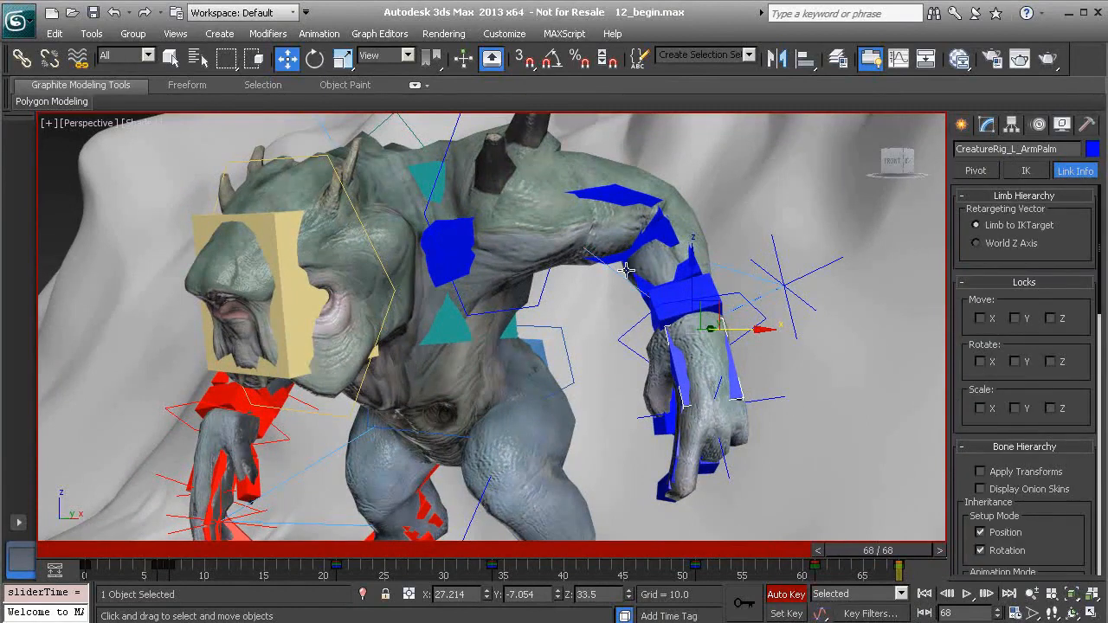
drag(967, 474, 1019, 387)
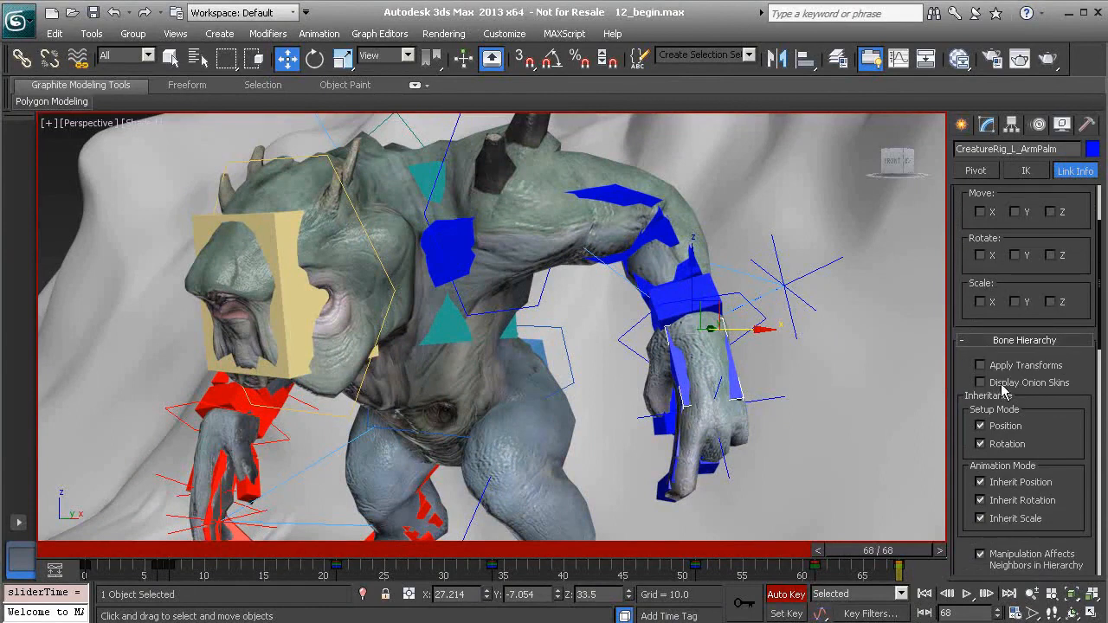
click(981, 383)
alt+middle_drag(764, 416, 684, 424)
drag(879, 556, 877, 520)
alt+middle_drag(876, 520, 716, 403)
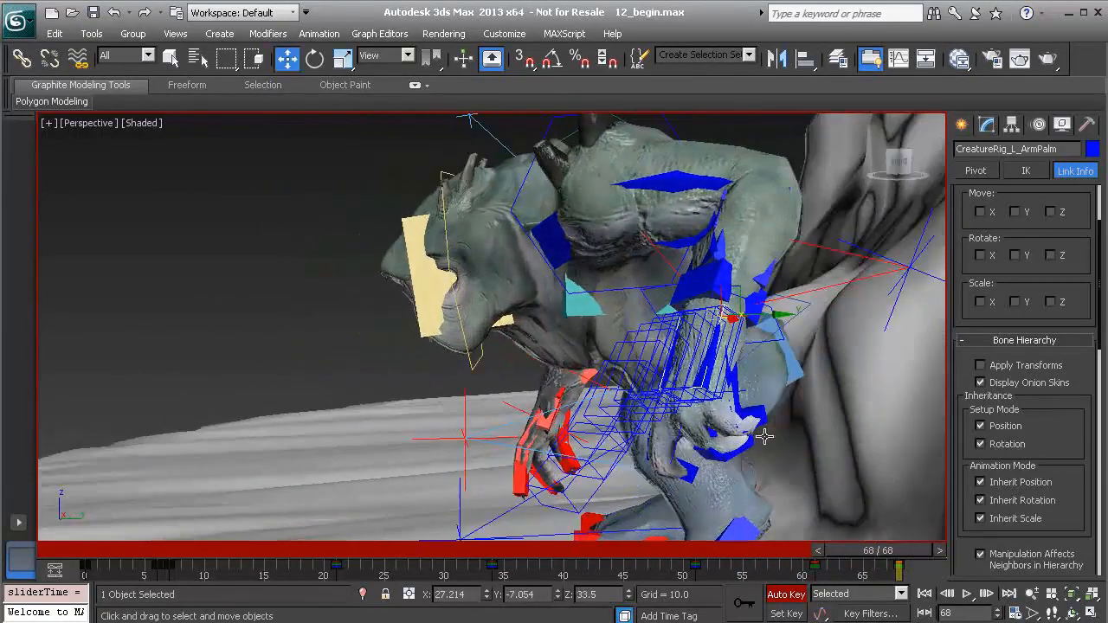
drag(892, 557, 920, 560)
key(w)
alt+middle_drag(706, 392, 785, 374)
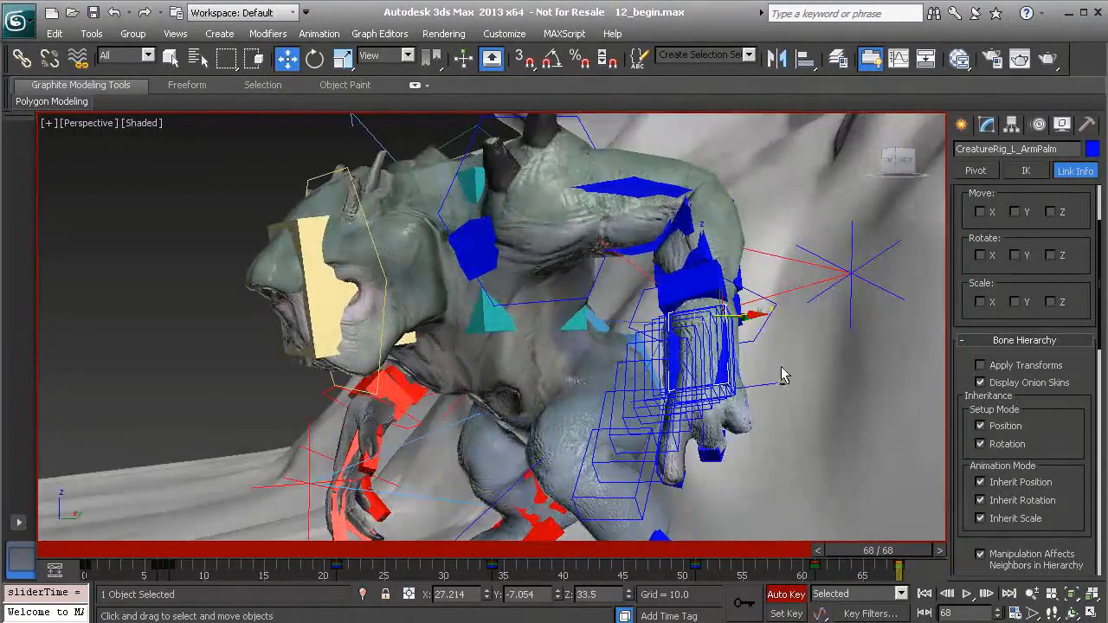
Move the left arm's IK target along the onion-skin arc at frame 68, to about X 30.9, Y -8.8, Z 28.0
alt+middle_drag(698, 336, 712, 336)
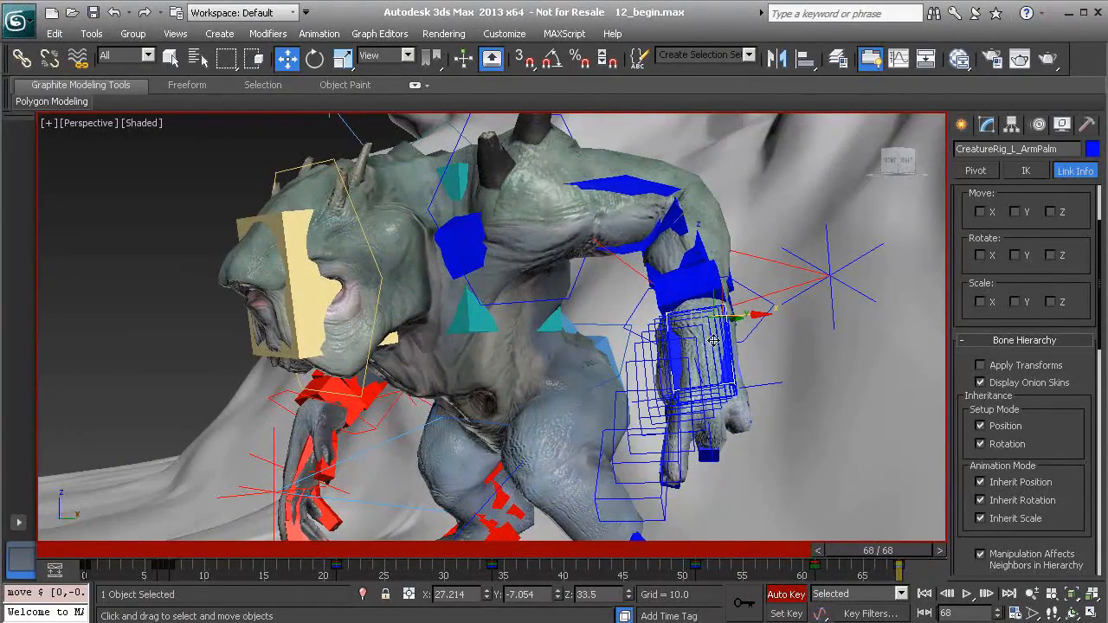
click(775, 385)
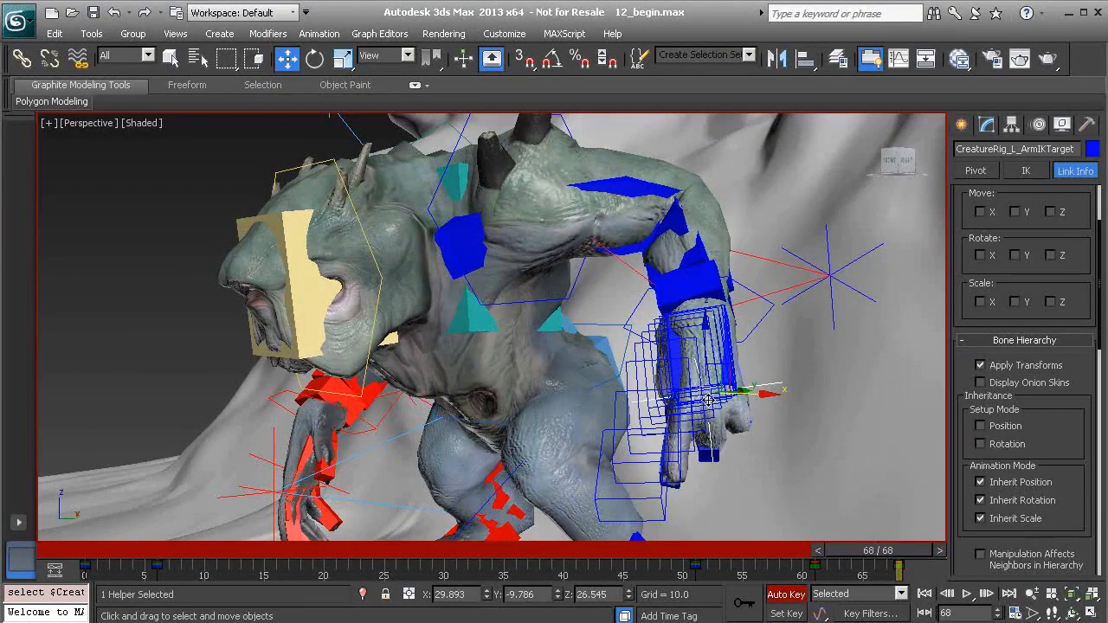
drag(707, 396, 713, 392)
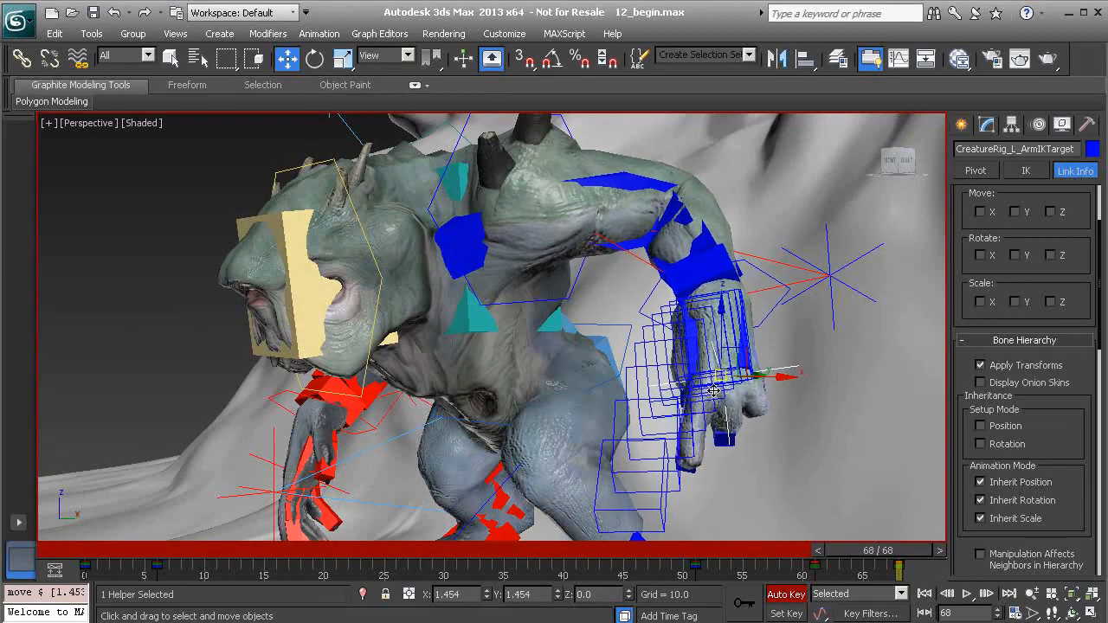
alt+middle_drag(722, 401, 880, 533)
mouse_move(896, 554)
mouse_down()
mouse_move(777, 547)
mouse_move(905, 540)
mouse_up()
alt+middle_drag(780, 415, 638, 399)
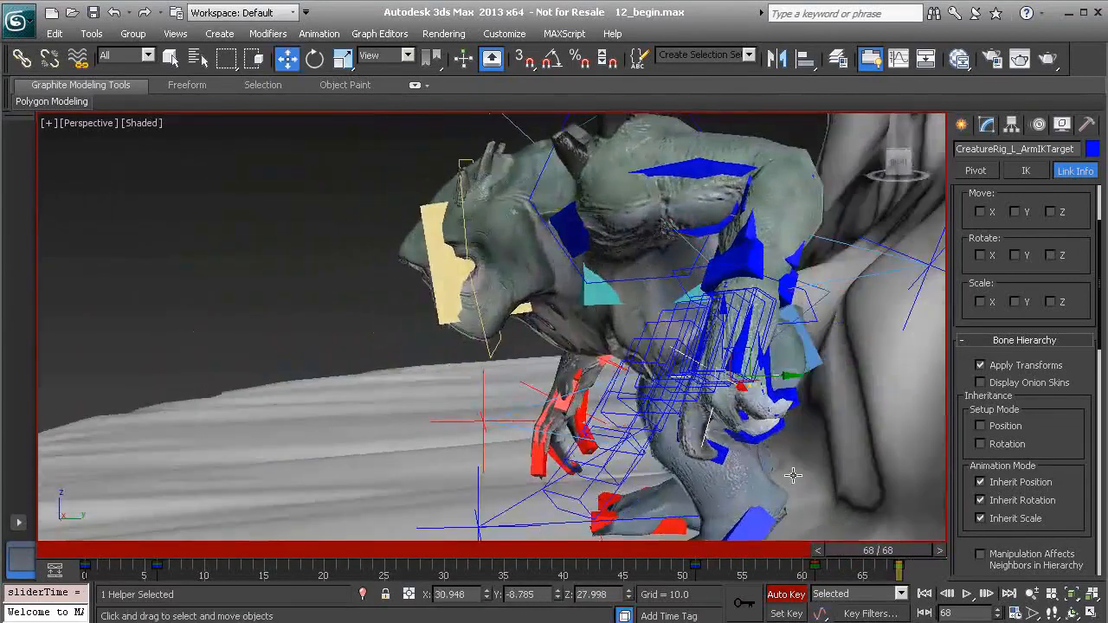
mouse_move(903, 556)
mouse_down()
mouse_move(828, 549)
mouse_move(907, 544)
mouse_up()
alt+middle_drag(684, 378, 762, 375)
Rotate the left arm's IK target about -2.5 degrees around its local Z axis at frame 68
key(e)
drag(769, 372, 743, 346)
mouse_move(890, 555)
mouse_down()
mouse_move(779, 555)
mouse_move(910, 555)
mouse_up()
drag(772, 384, 773, 380)
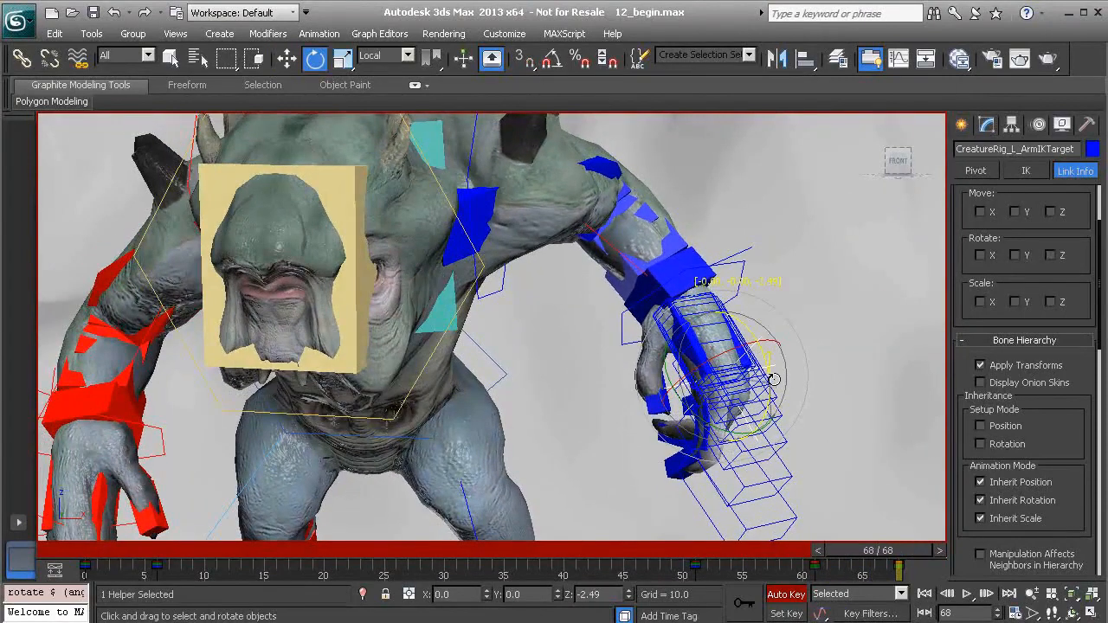
Scrub back through the recovery, deselect the IK target and play the animation to review the arm motion
mouse_move(928, 558)
mouse_down()
mouse_move(719, 555)
mouse_move(935, 552)
mouse_up()
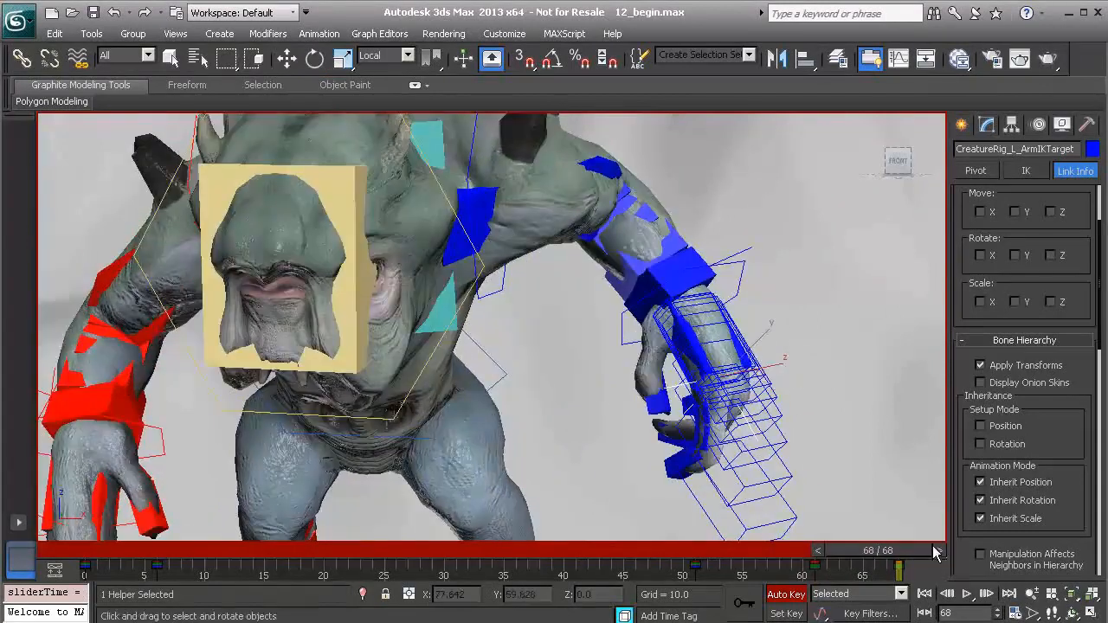
scroll(702, 403, down, 5)
middle_drag(702, 403, 730, 393)
drag(862, 563, 595, 555)
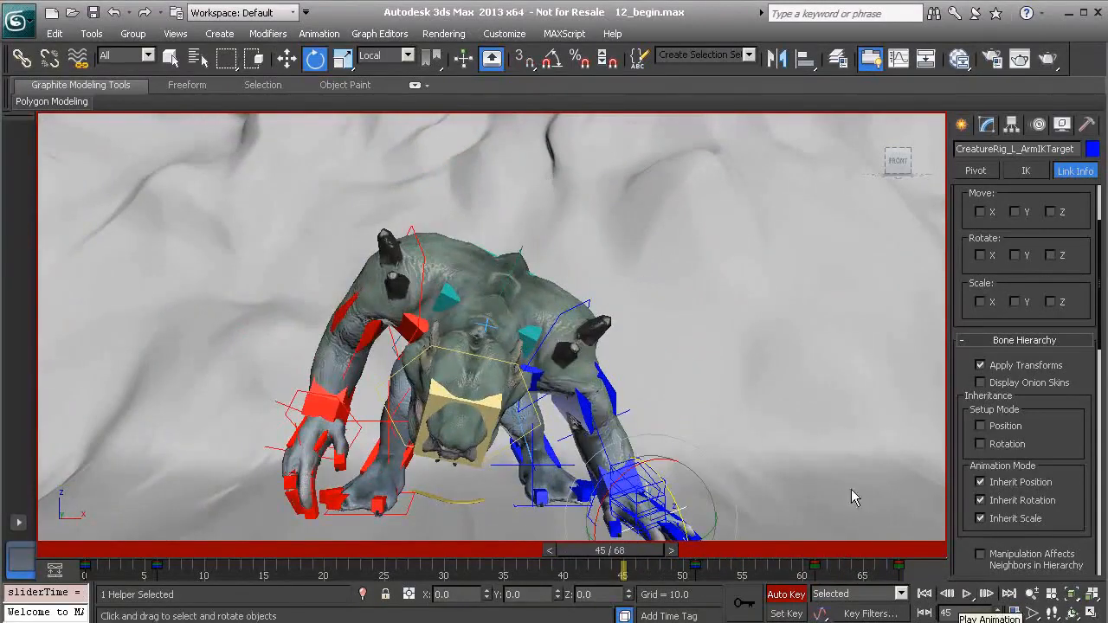
click(890, 532)
click(966, 594)
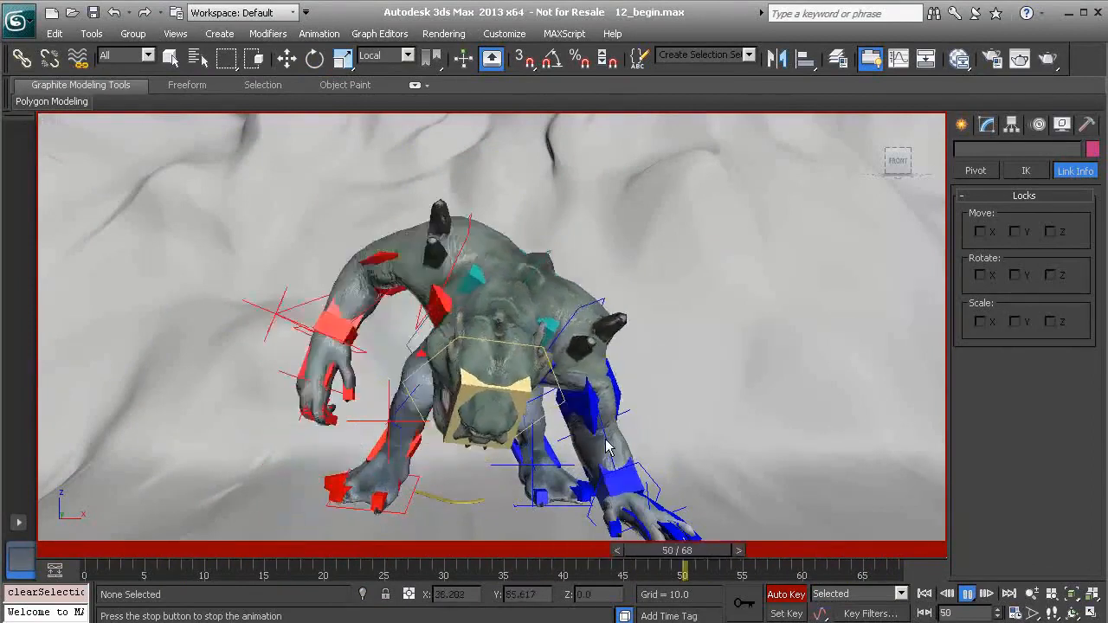
Stop the playback at frame 63, turn off Display Onion Skins for the left arm's palm and deselect it
click(966, 594)
key(e)
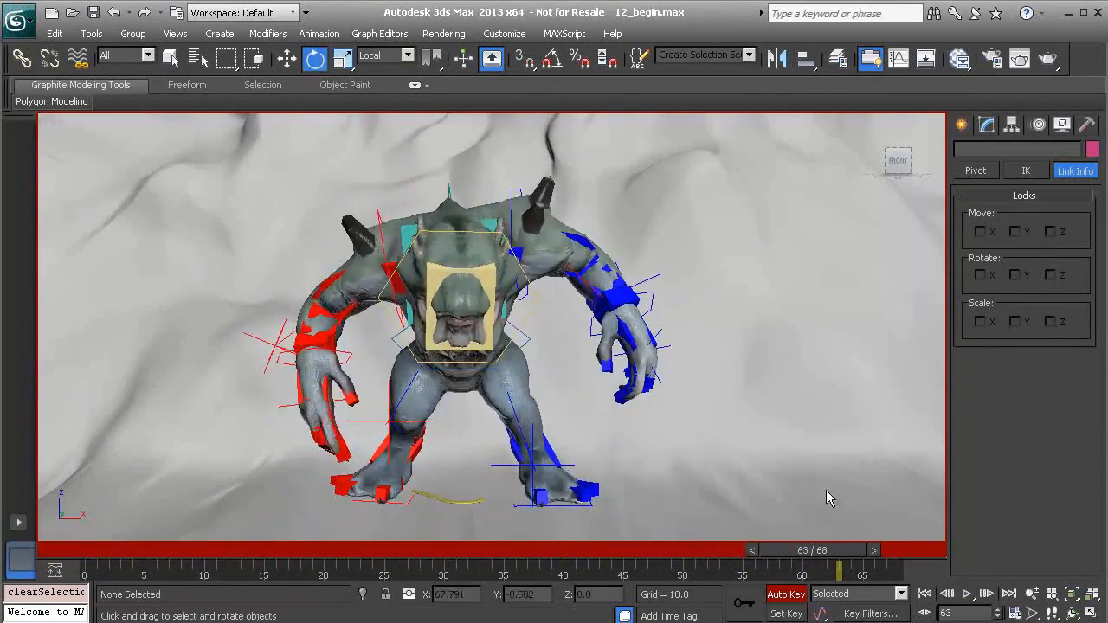
click(658, 329)
alt+middle_drag(745, 383, 693, 425)
scroll(692, 425, up, 5)
alt+middle_drag(523, 309, 806, 347)
click(797, 331)
alt+middle_drag(700, 349, 776, 346)
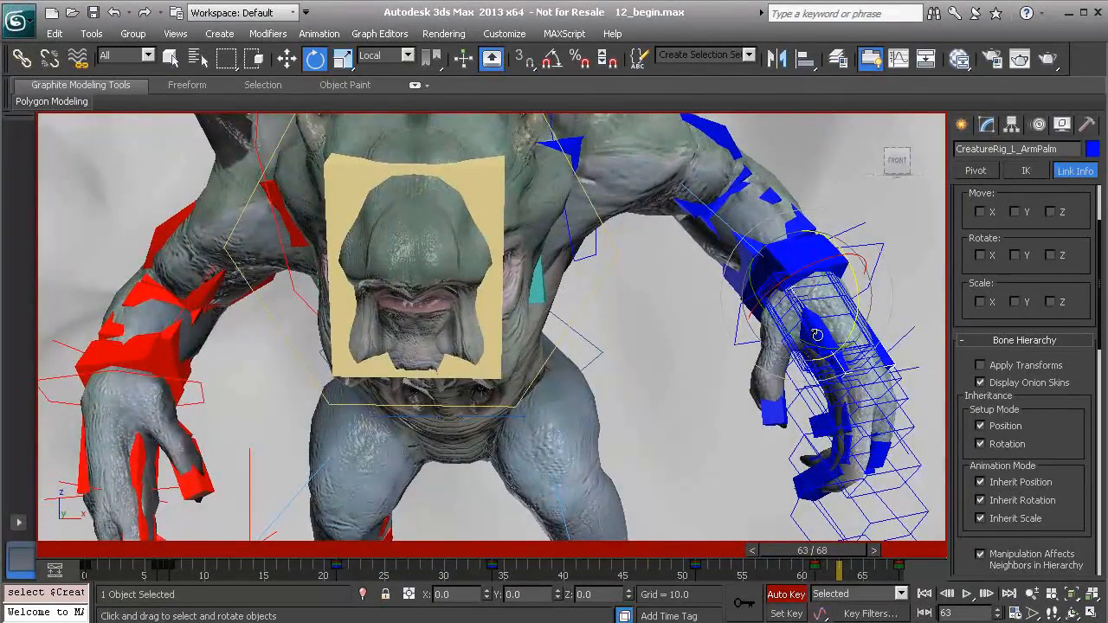
scroll(775, 303, down, 5)
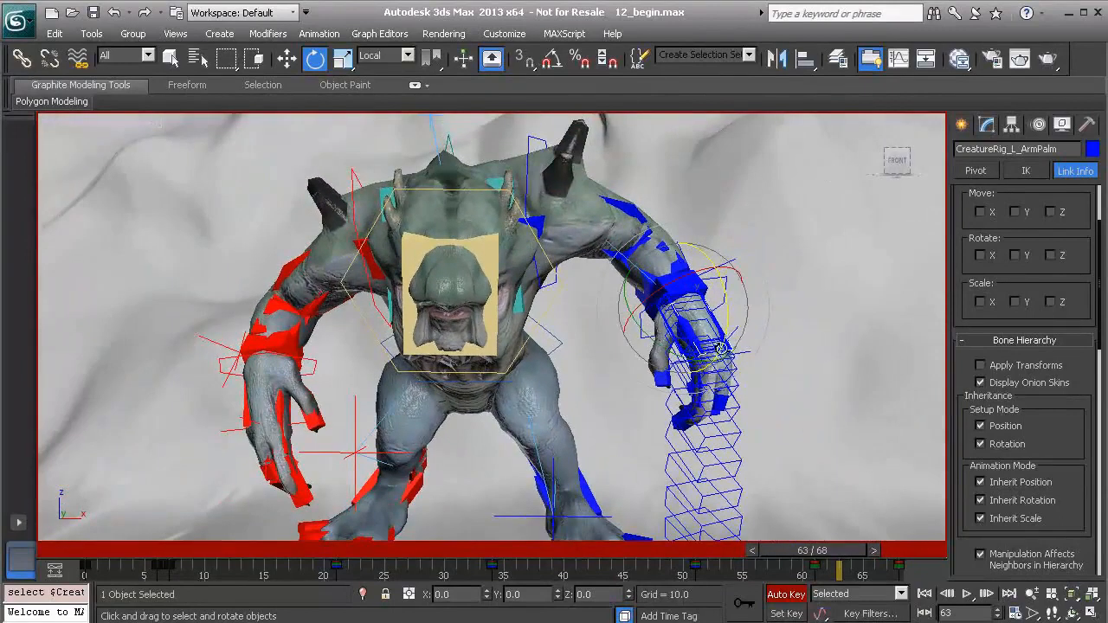
click(981, 382)
middle_drag(759, 379, 817, 385)
click(841, 349)
Scrub back to frame 40 and play the animation to review the whole creature's motion without onion skins
scroll(841, 349, down, 1)
scroll(719, 397, down, 2)
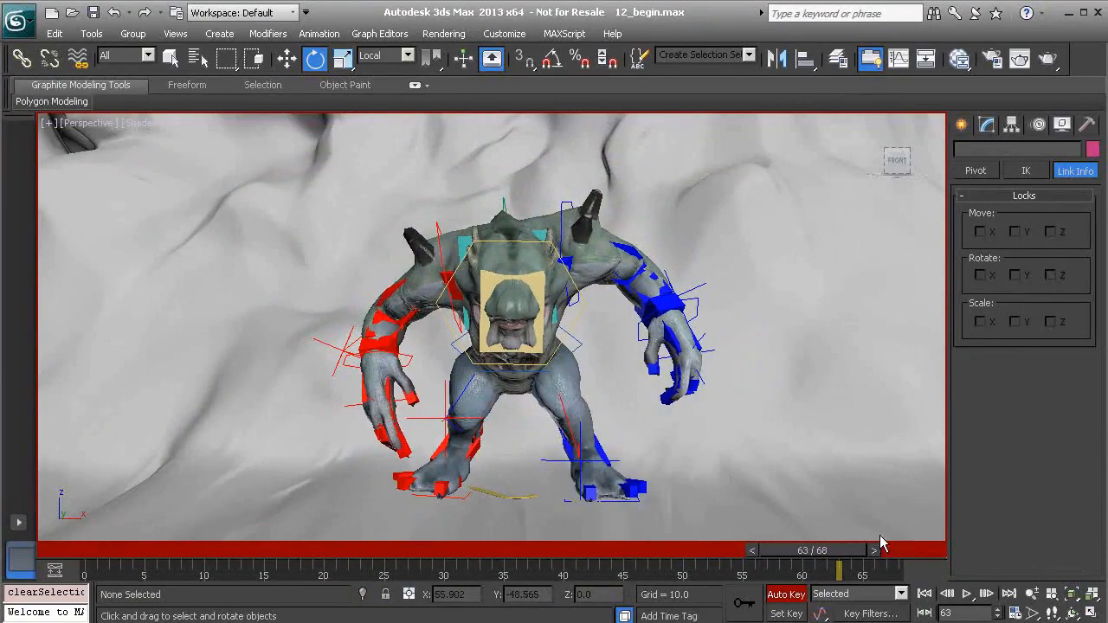
drag(838, 550, 569, 539)
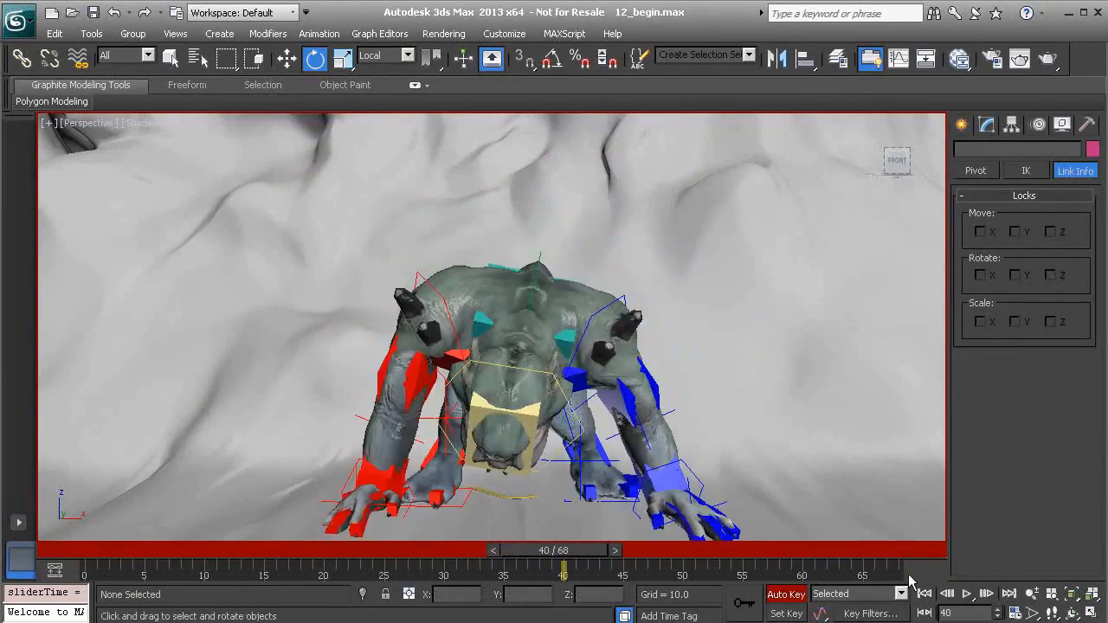
click(968, 594)
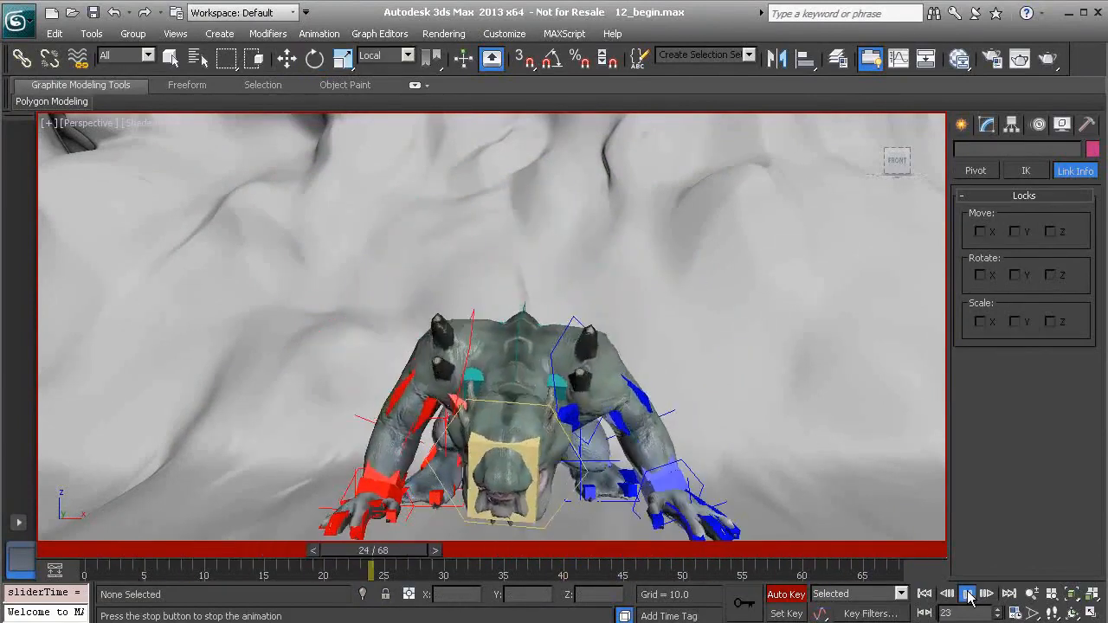